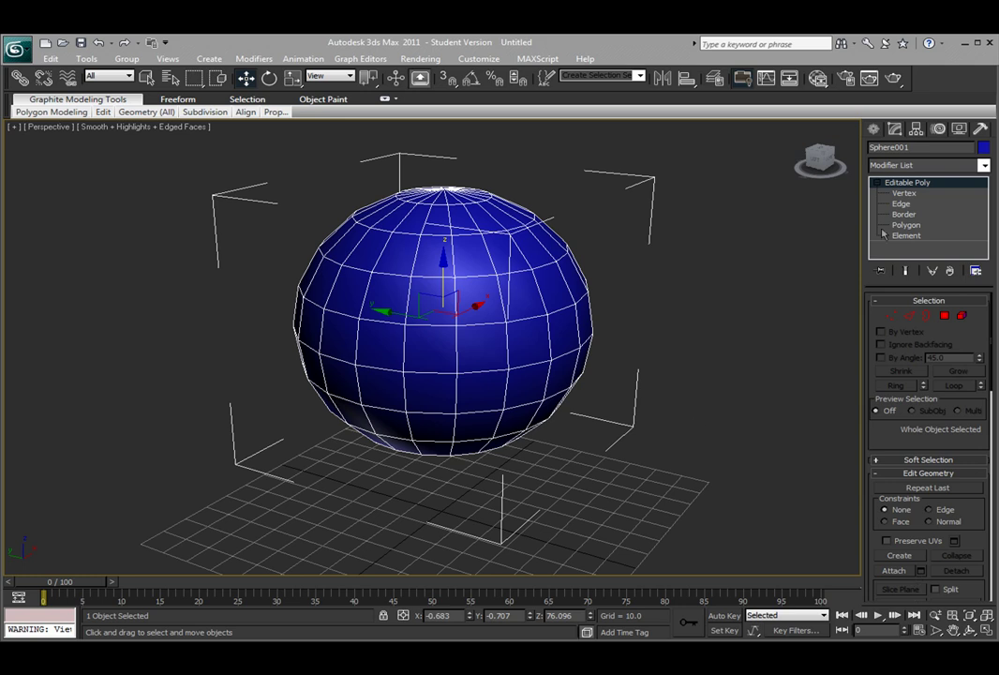
Step: Put Sphere001's Editable Poly into Vertex sub-object mode with the Edit Vertices rollout in view
{"action": "left_click", "coordinate": [890, 316]}
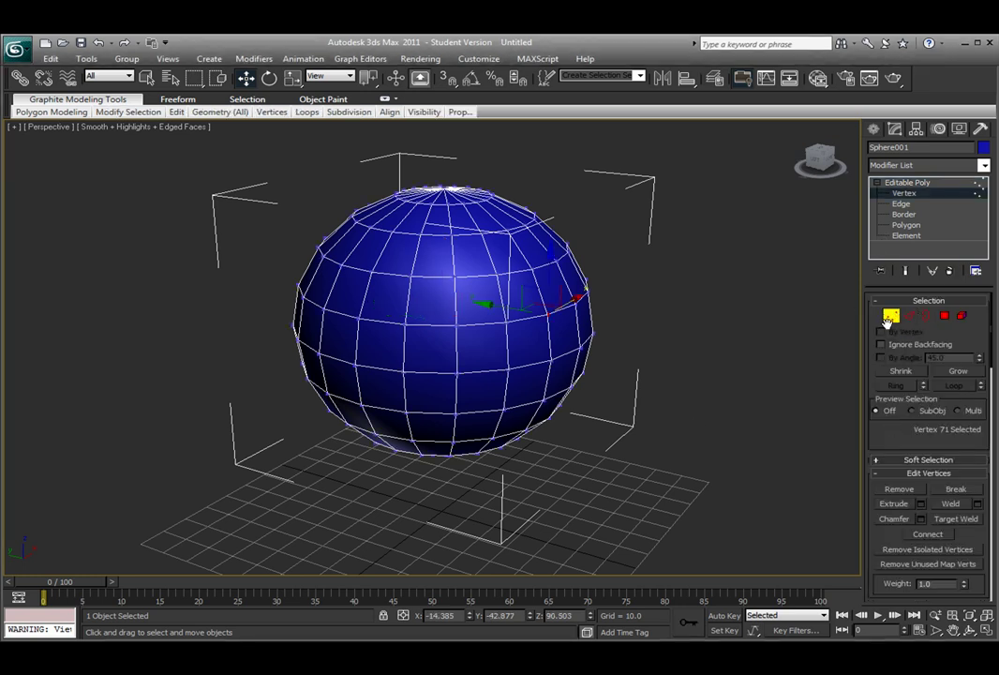
{"action": "scroll", "coordinate": [919, 458], "scroll_direction": "down", "scroll_amount": 3}
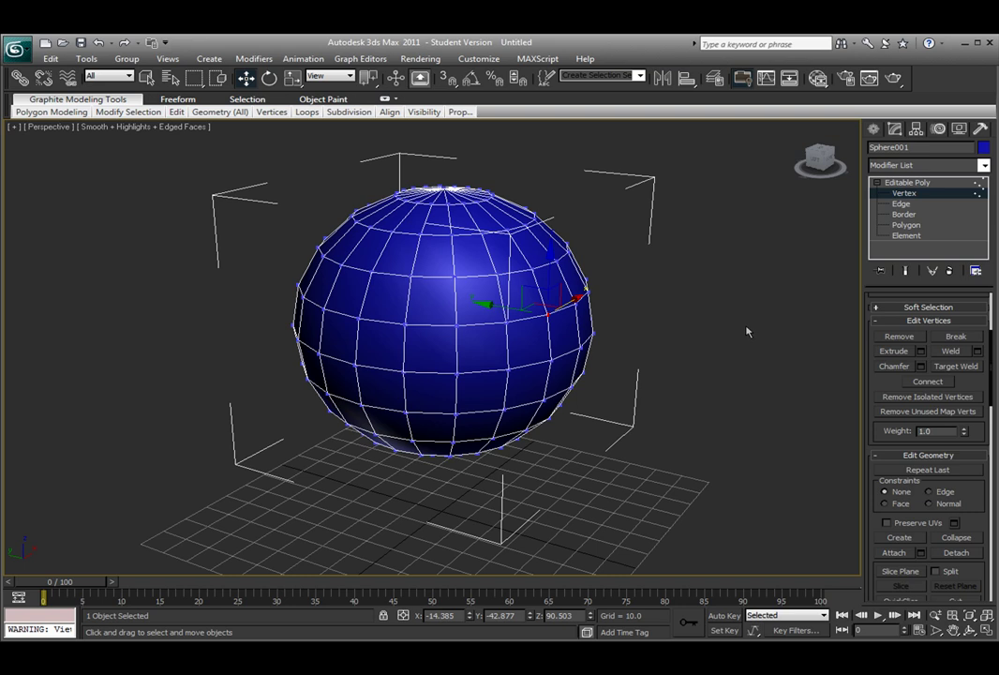
Step: Remove a vertex on the sphere's front, then undo the removal
{"action": "left_click", "coordinate": [464, 351]}
{"action": "left_click", "coordinate": [456, 325]}
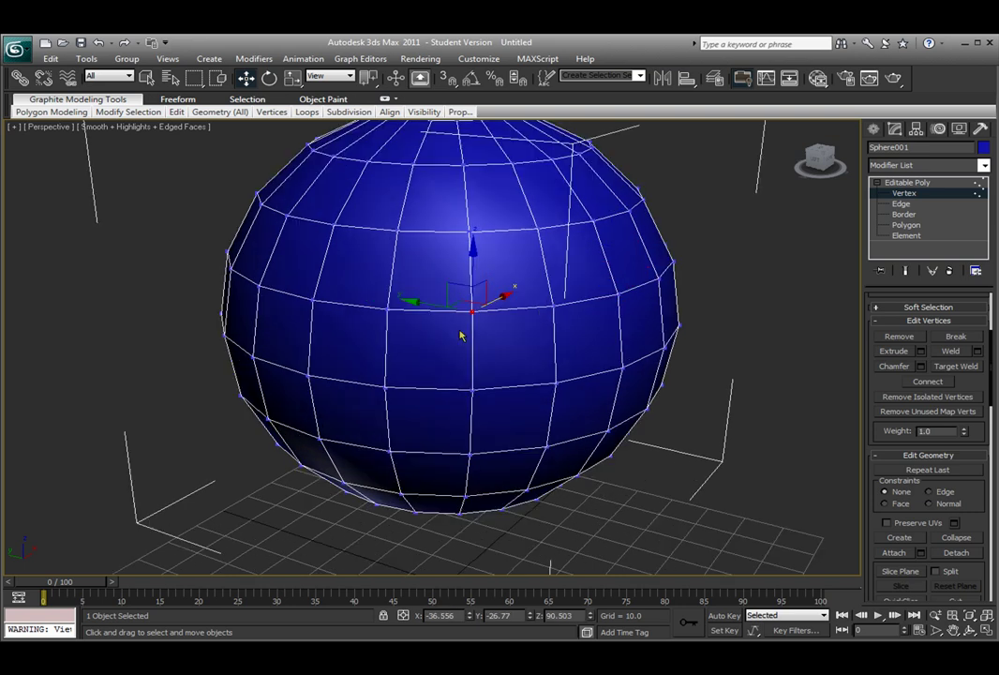
{"action": "scroll", "coordinate": [462, 335], "scroll_direction": "up", "scroll_amount": 3}
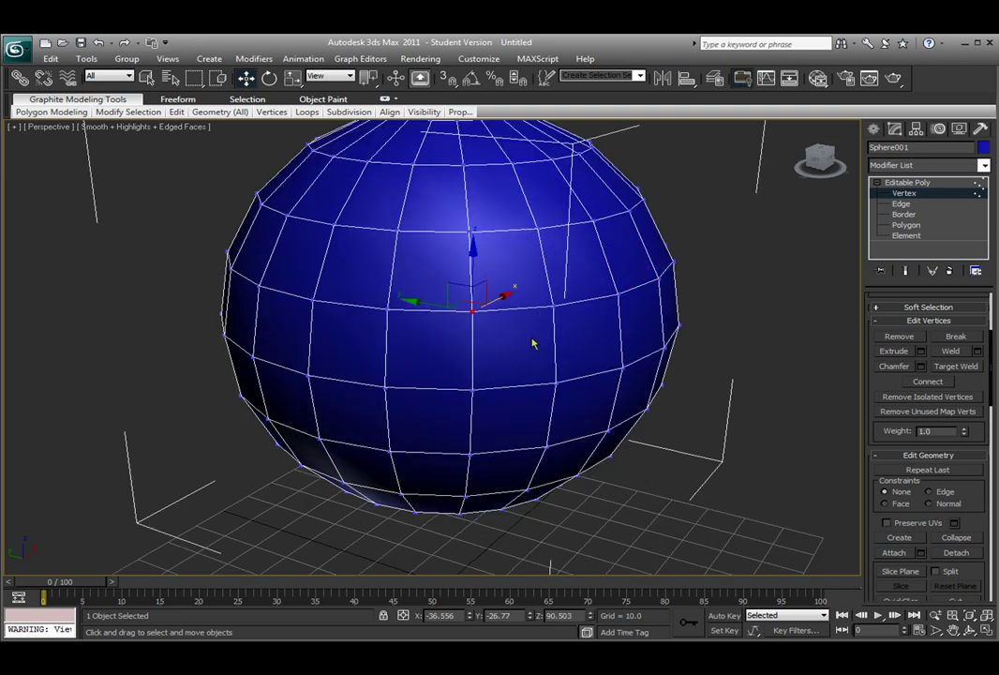
{"action": "left_click", "coordinate": [898, 337]}
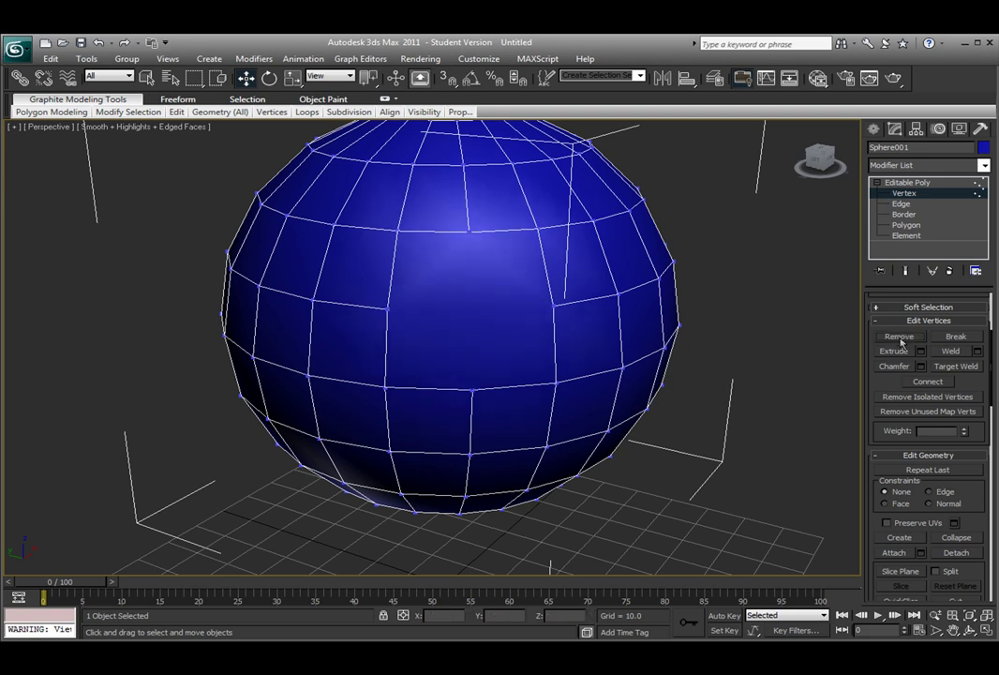
{"action": "key", "text": "ctrl+z"}
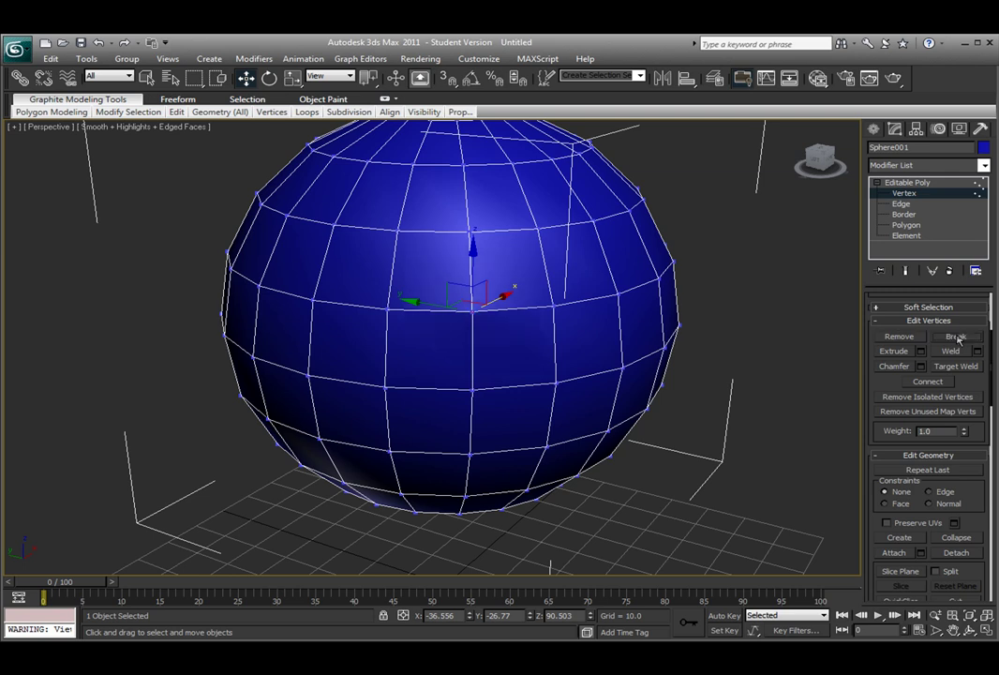
Step: Break the front vertex, pull its corners apart to reveal the hole, then move them back
{"action": "left_click", "coordinate": [754, 374]}
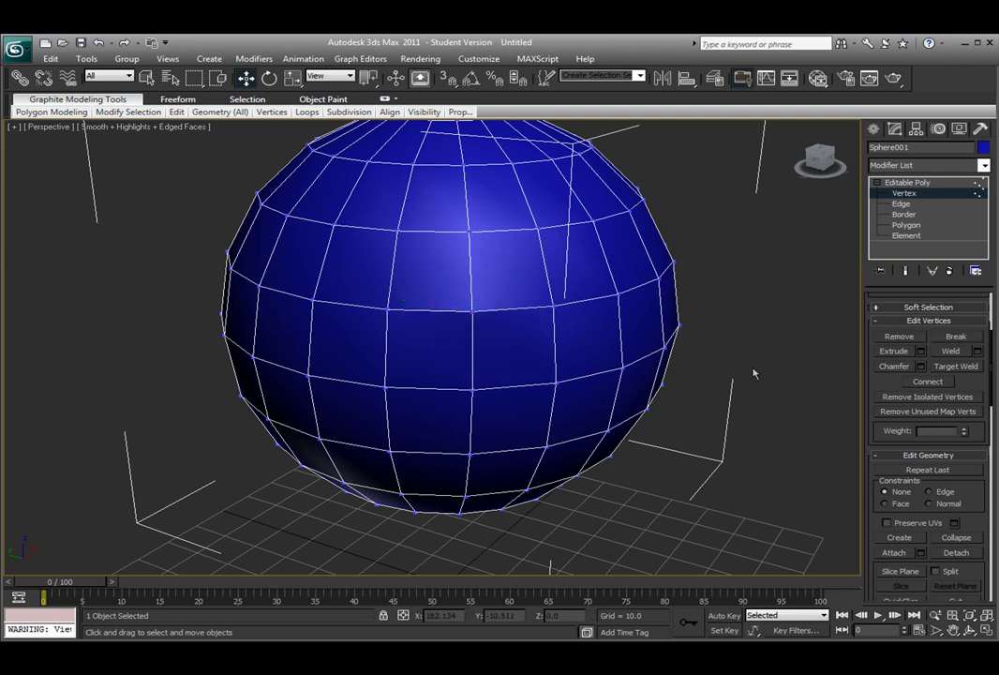
{"action": "left_click", "coordinate": [469, 311]}
{"action": "left_click_drag", "start_coordinate": [418, 301], "coordinate": [475, 309]}
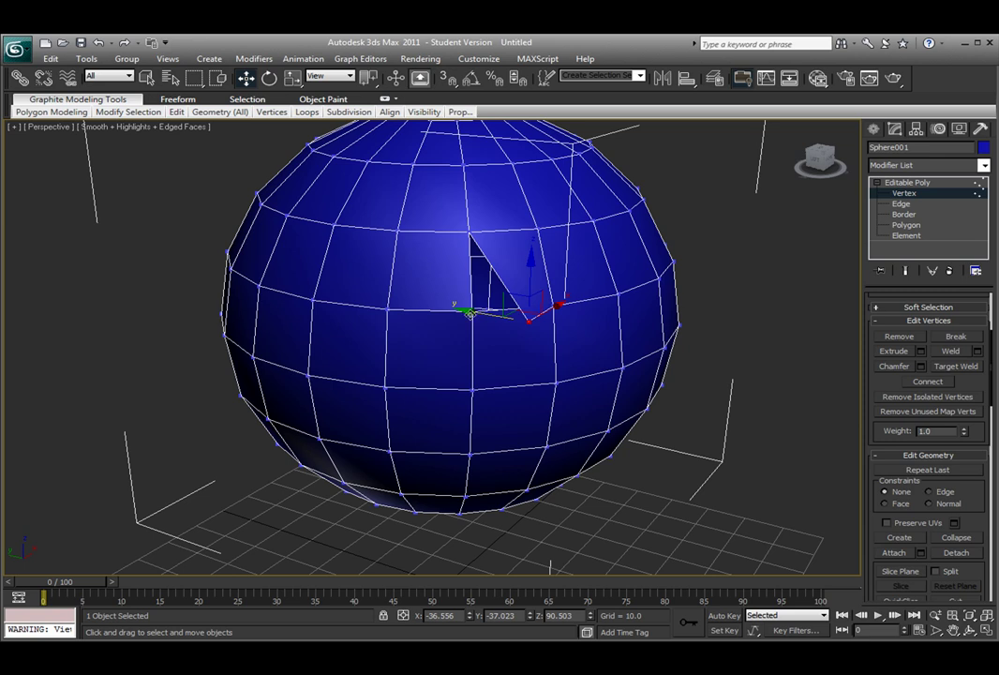
{"action": "left_click", "coordinate": [160, 424]}
{"action": "left_click", "coordinate": [471, 309]}
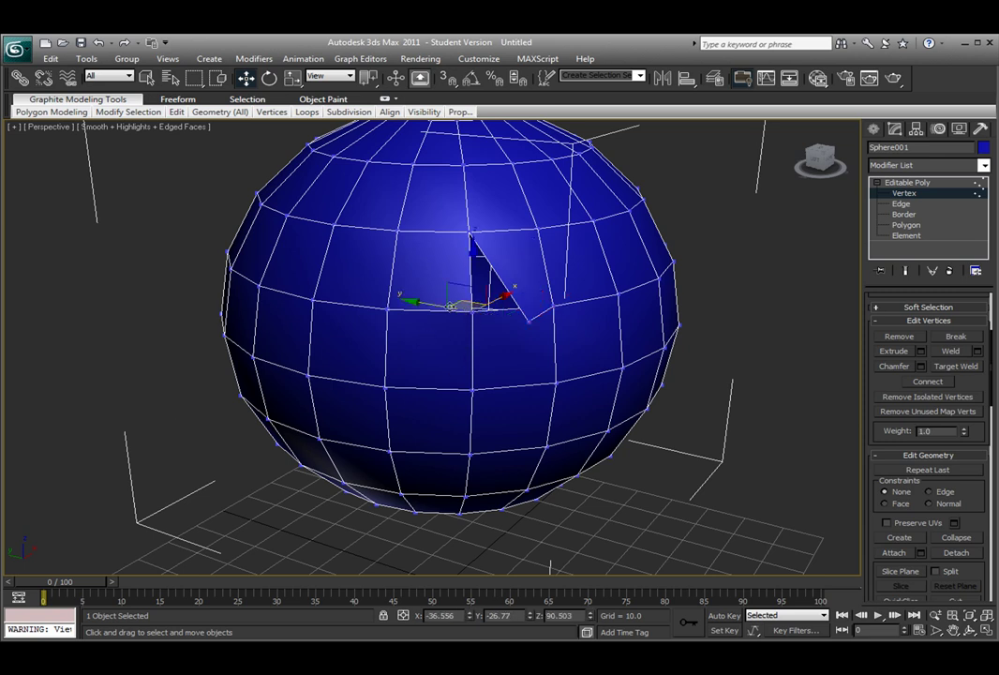
{"action": "left_click_drag", "start_coordinate": [471, 309], "coordinate": [399, 320]}
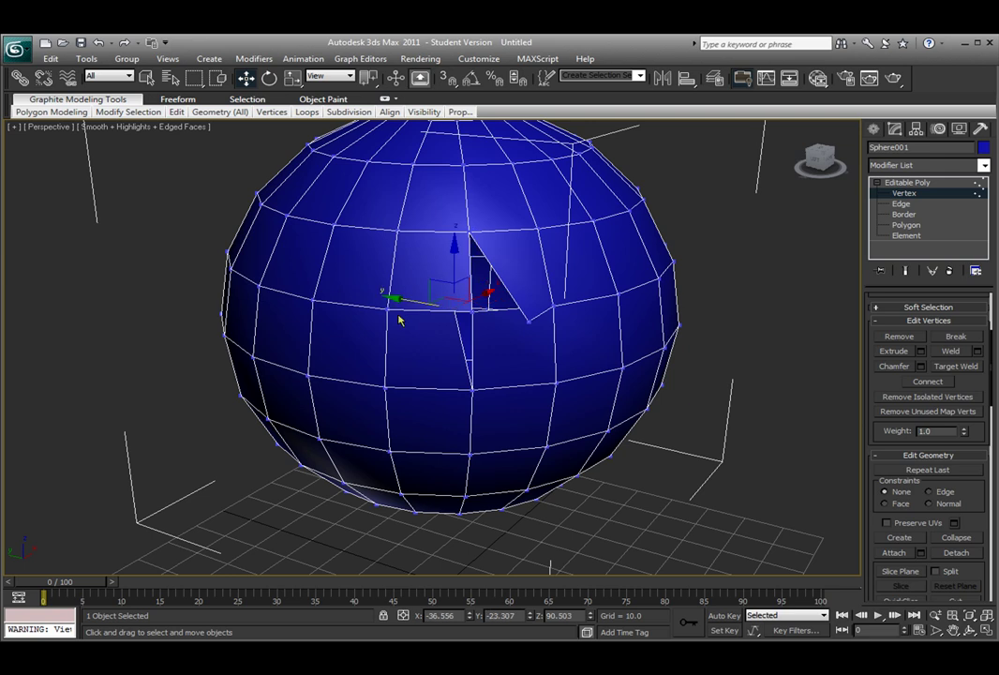
{"action": "left_click_drag", "start_coordinate": [398, 320], "coordinate": [399, 321]}
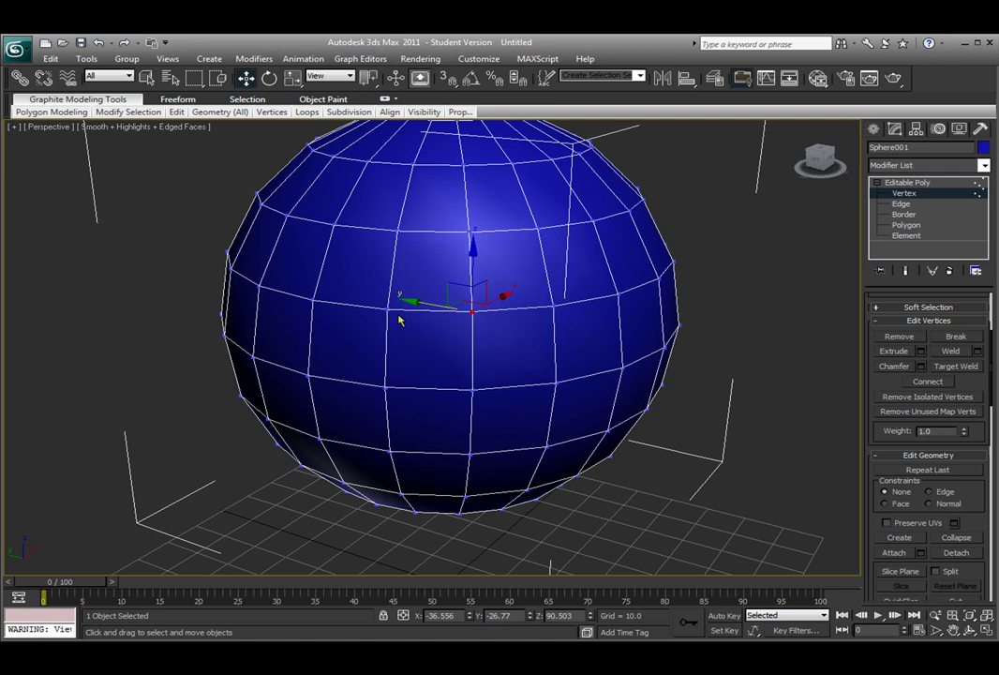
{"action": "left_click", "coordinate": [398, 320]}
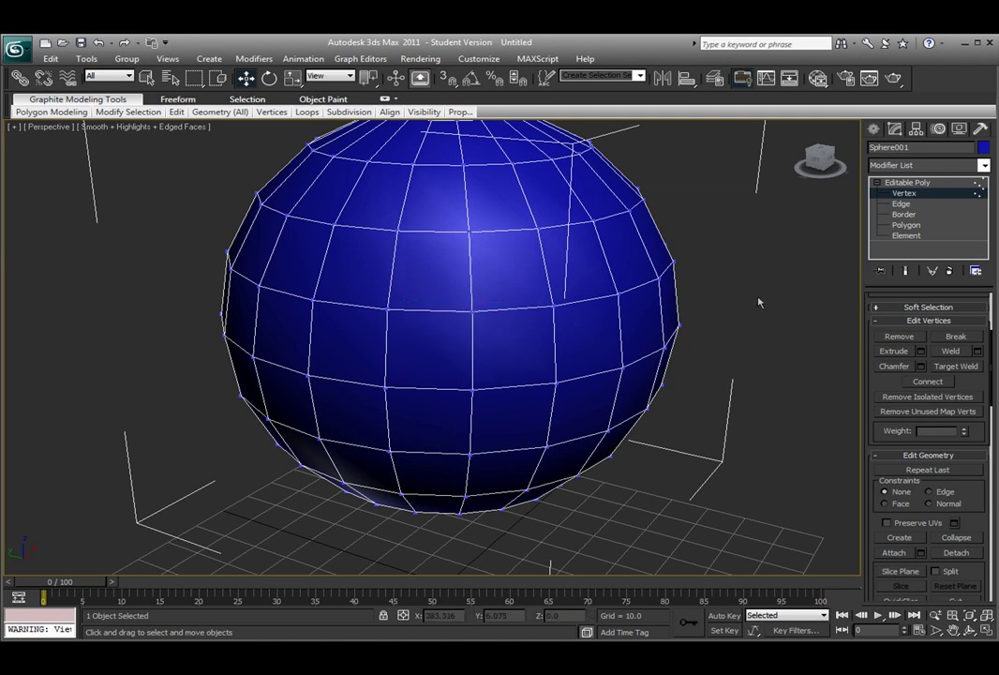
Step: Extrude the front centre vertex outward into a spike, then orbit to view it at an angle
{"action": "left_click", "coordinate": [472, 310]}
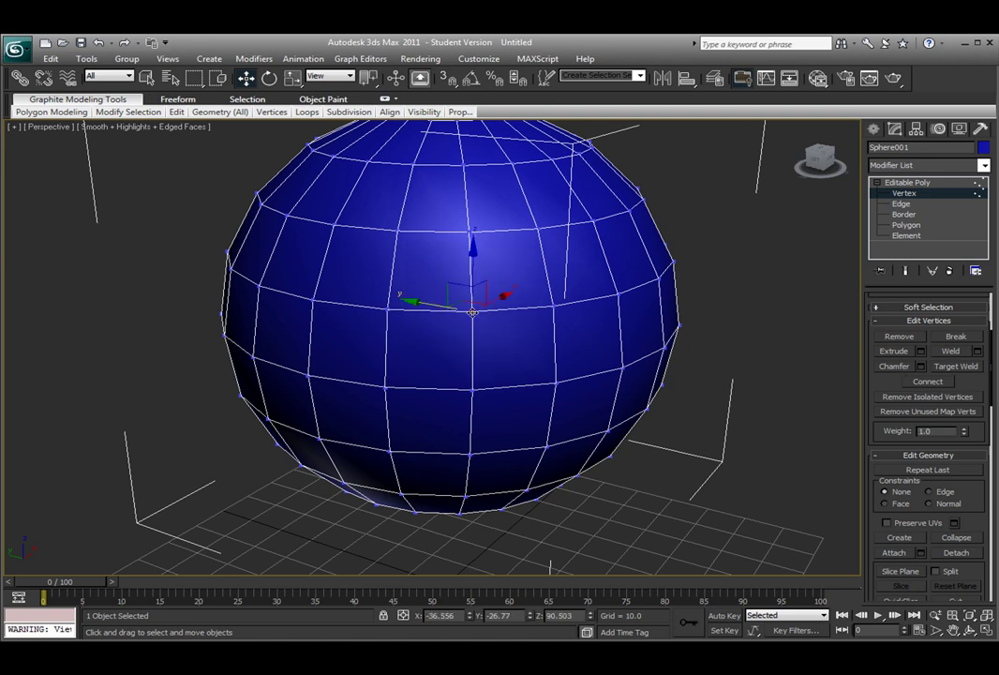
{"action": "left_click", "coordinate": [896, 351]}
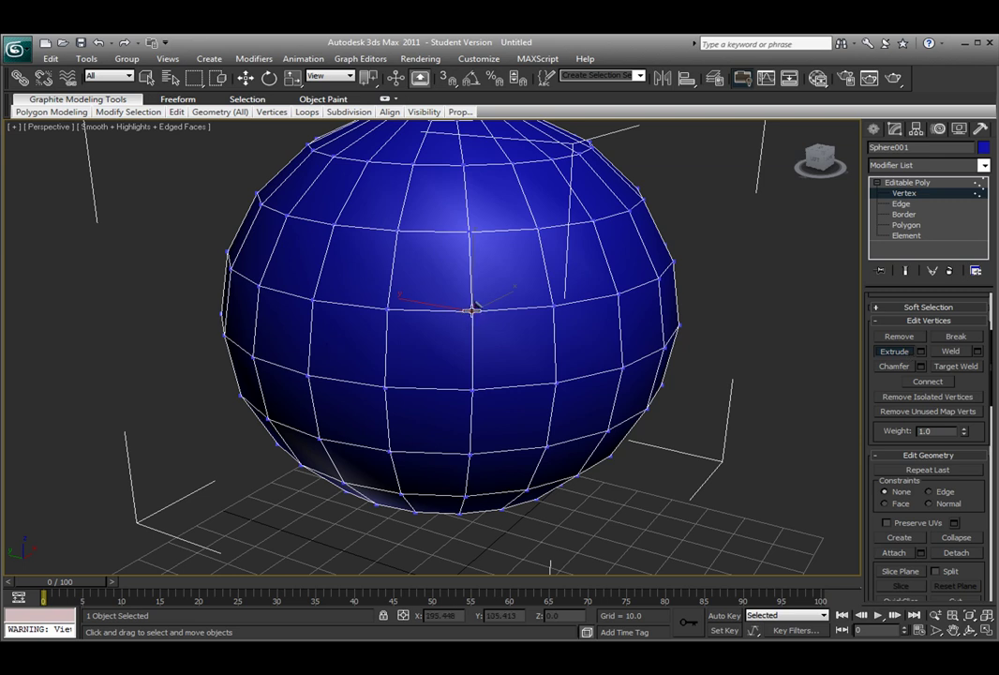
{"action": "left_click_drag", "start_coordinate": [473, 309], "coordinate": [488, 260]}
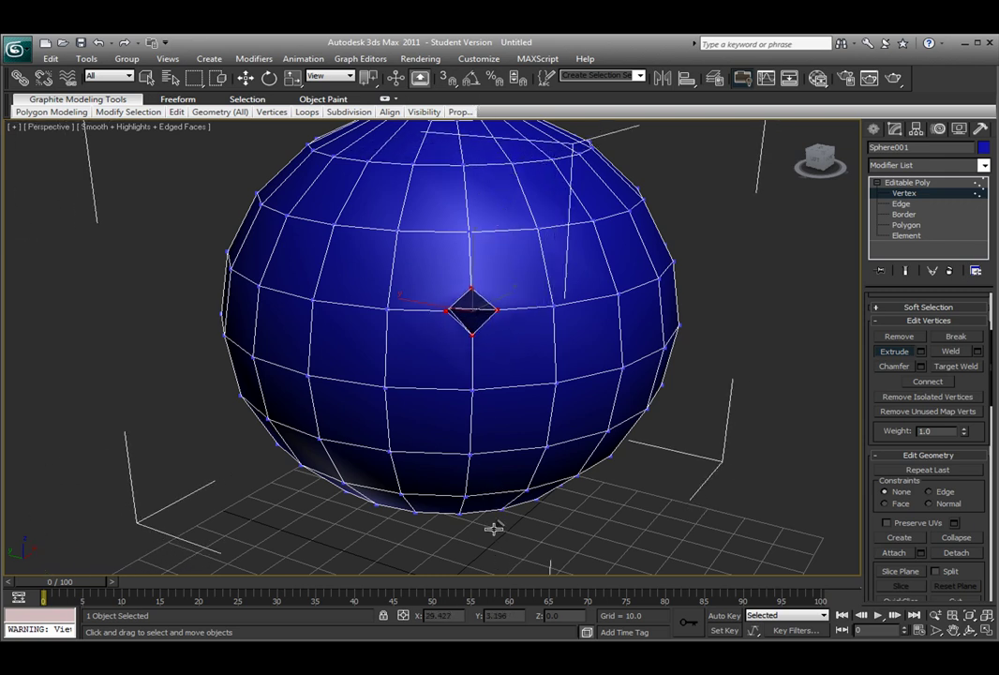
{"action": "left_click_drag", "start_coordinate": [494, 530], "coordinate": [493, 257]}
{"action": "middle_click_drag", "start_coordinate": [486, 341], "coordinate": [497, 302], "text": "alt"}
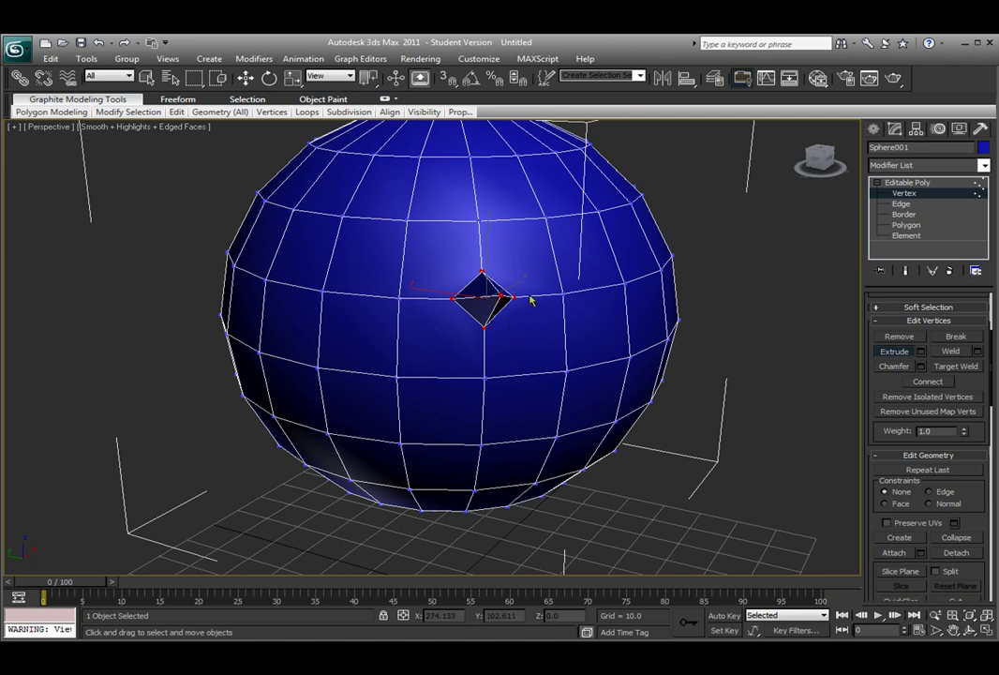
{"action": "middle_click_drag", "start_coordinate": [524, 301], "coordinate": [450, 300], "text": "alt"}
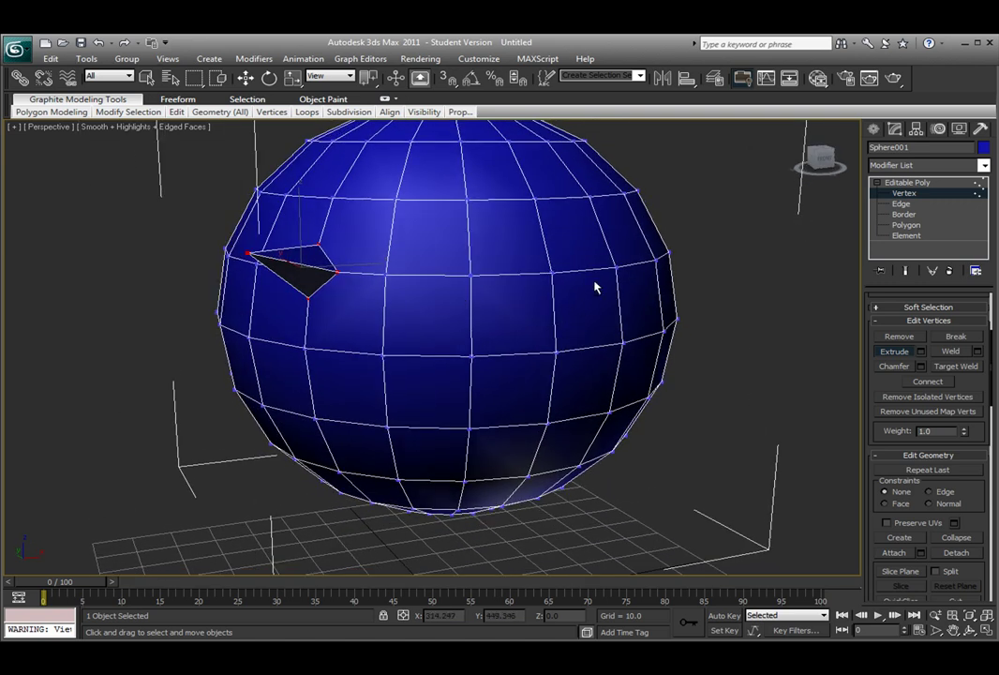
Step: Chamfer a vertex near the sphere's centre into a small four-vertex diamond
{"action": "left_click", "coordinate": [829, 385]}
{"action": "left_click", "coordinate": [472, 274]}
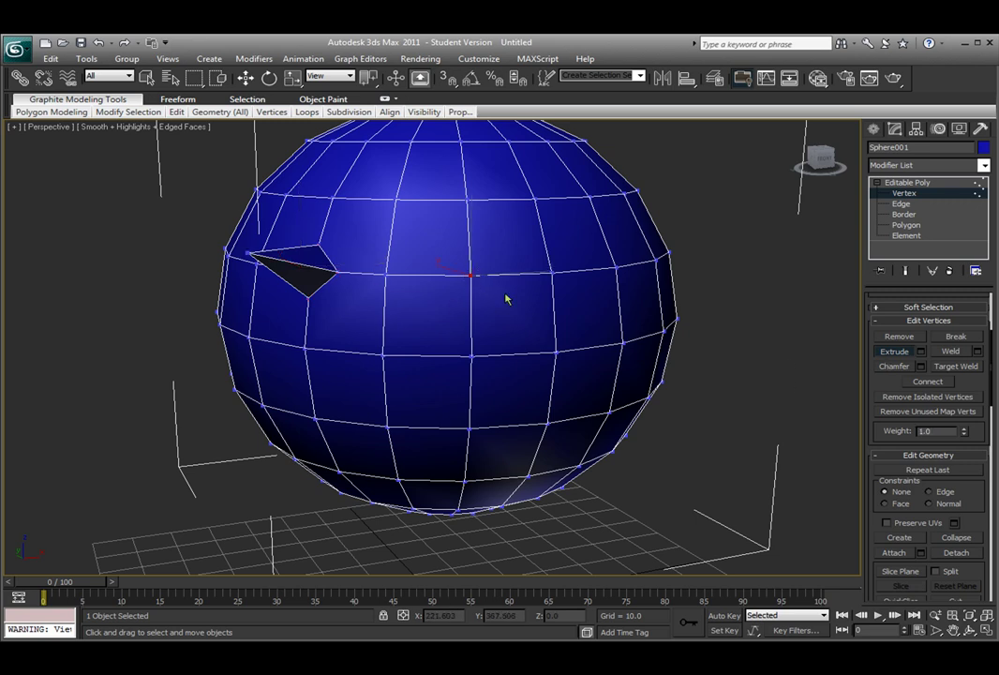
{"action": "left_click", "coordinate": [896, 367]}
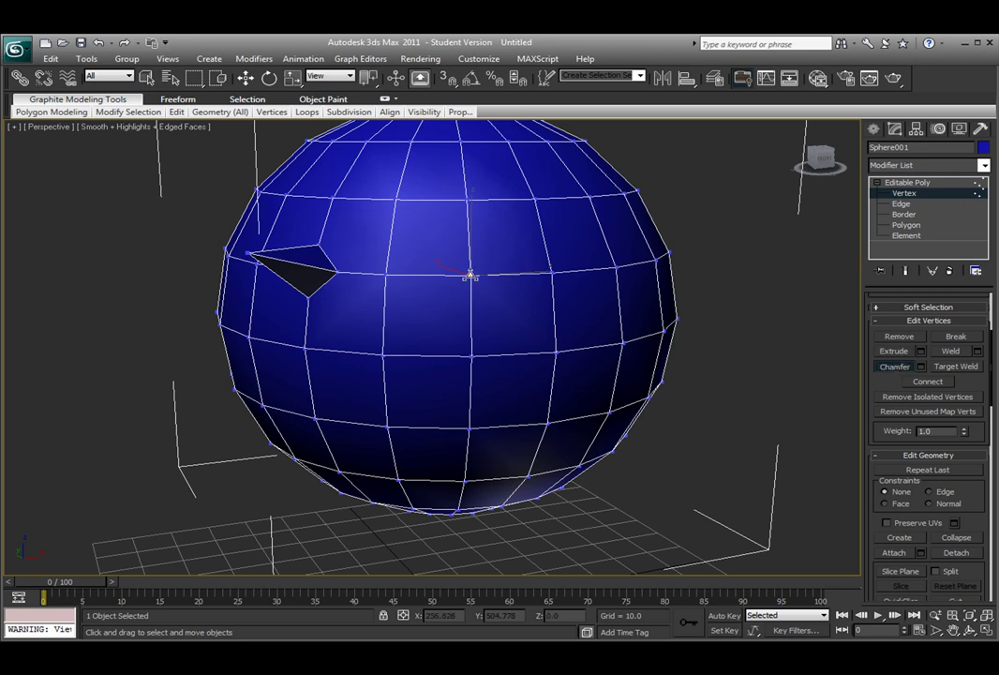
{"action": "left_click_drag", "start_coordinate": [470, 275], "coordinate": [490, 259]}
{"action": "mouse_move", "coordinate": [490, 258]}
{"action": "middle_mouse_down", "text": "alt"}
{"action": "mouse_move", "coordinate": [470, 213]}
{"action": "mouse_move", "coordinate": [465, 267]}
{"action": "mouse_move", "coordinate": [392, 298]}
{"action": "mouse_move", "coordinate": [486, 272]}
{"action": "mouse_move", "coordinate": [470, 257]}
{"action": "mouse_move", "coordinate": [458, 268]}
{"action": "mouse_move", "coordinate": [478, 251]}
{"action": "mouse_move", "coordinate": [473, 267]}
{"action": "mouse_move", "coordinate": [483, 273]}
{"action": "middle_mouse_up", "text": "alt"}
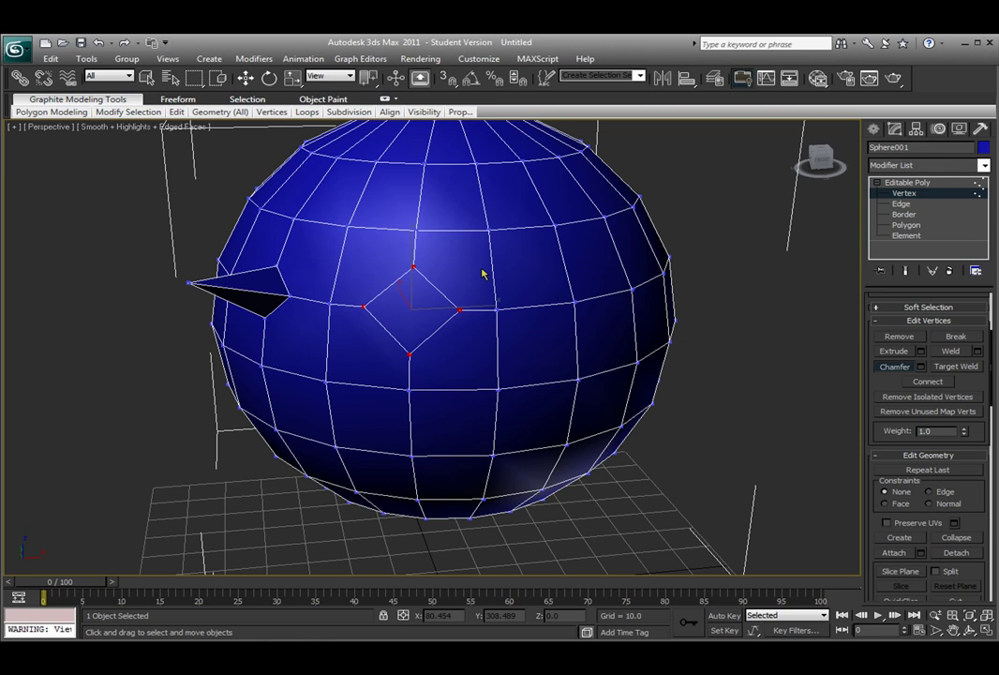
{"action": "left_click", "coordinate": [693, 360]}
Step: Weld the diamond's four vertices with a Weld Threshold of 20, then shift the vertex along X
{"action": "left_click", "coordinate": [414, 266]}
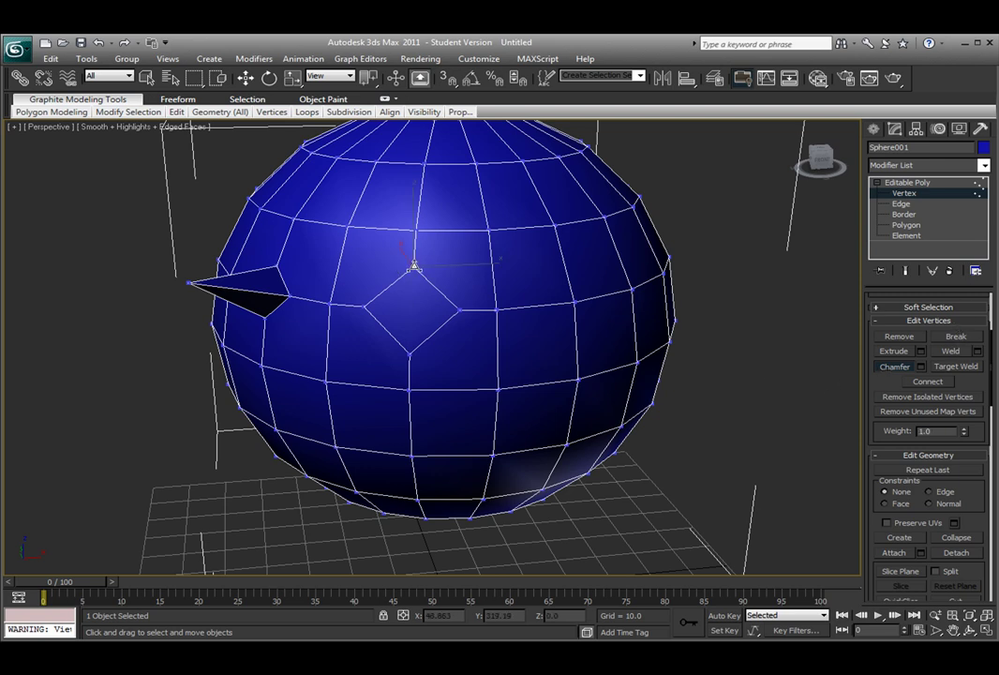
{"action": "left_click", "coordinate": [364, 306], "text": "ctrl"}
{"action": "left_click", "coordinate": [410, 353], "text": "ctrl"}
{"action": "left_click", "coordinate": [461, 309], "text": "ctrl"}
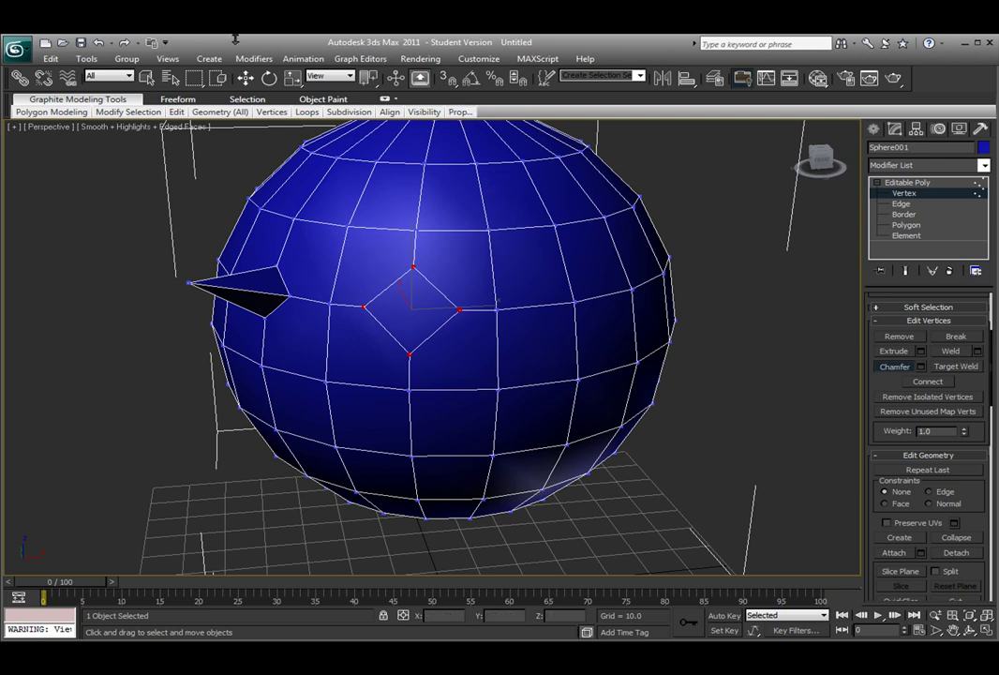
{"action": "left_click", "coordinate": [977, 351]}
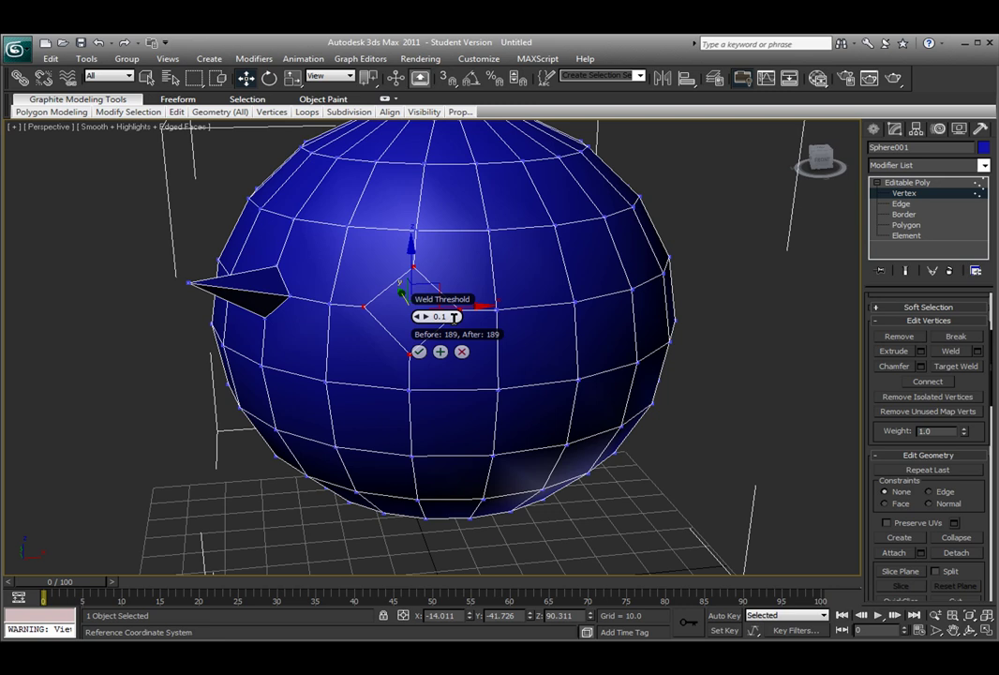
{"action": "left_click_drag", "start_coordinate": [453, 319], "coordinate": [417, 317]}
{"action": "type", "text": "20"}
{"action": "key", "text": "Return"}
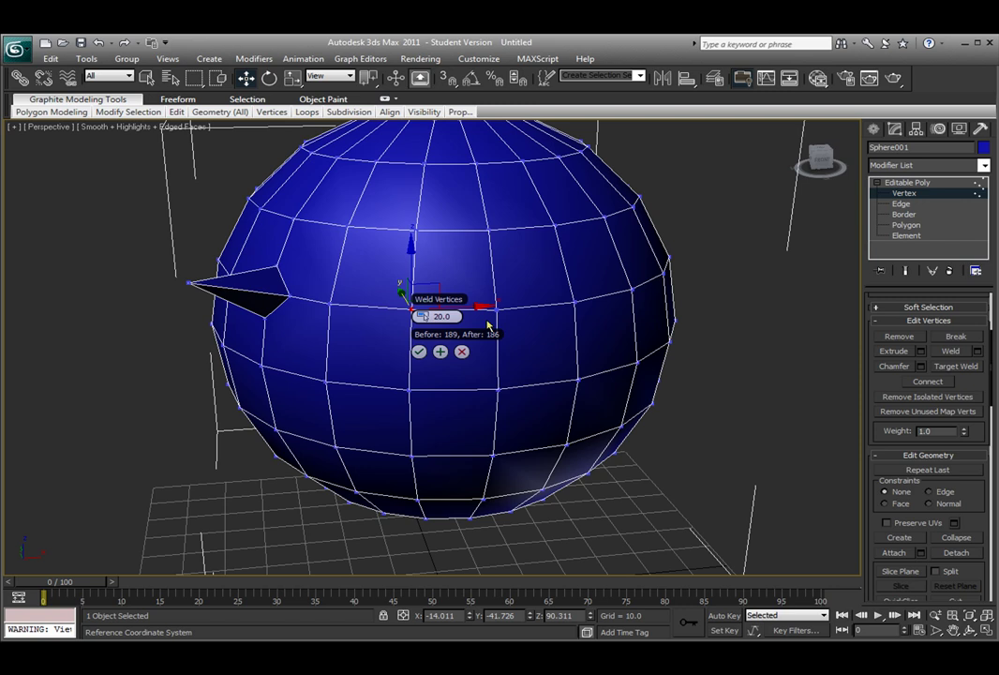
{"action": "left_click", "coordinate": [419, 352]}
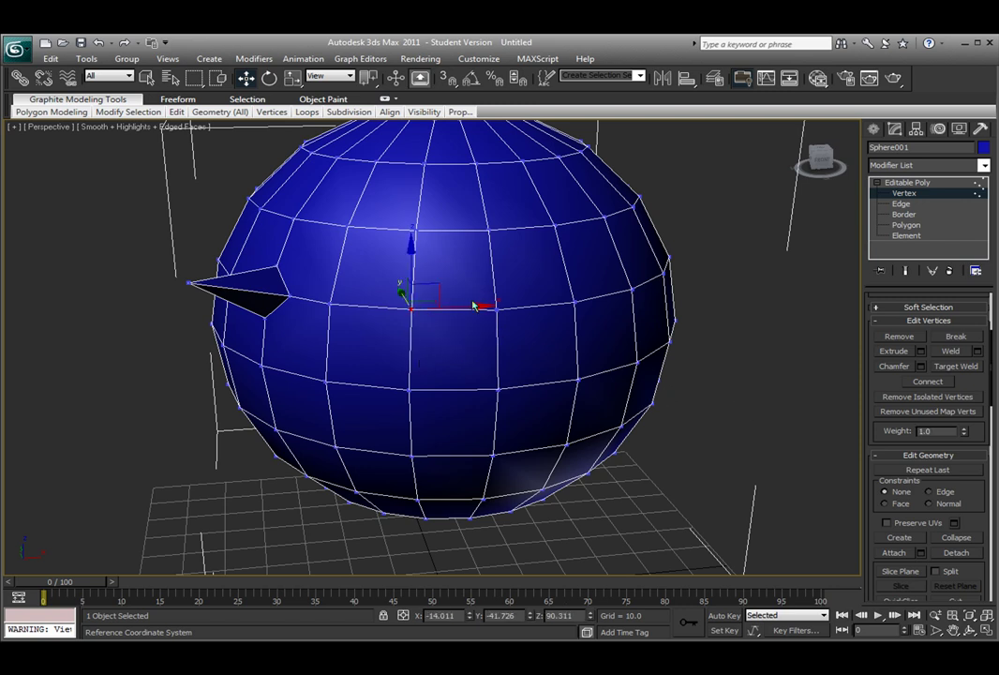
{"action": "left_click_drag", "start_coordinate": [474, 306], "coordinate": [473, 342]}
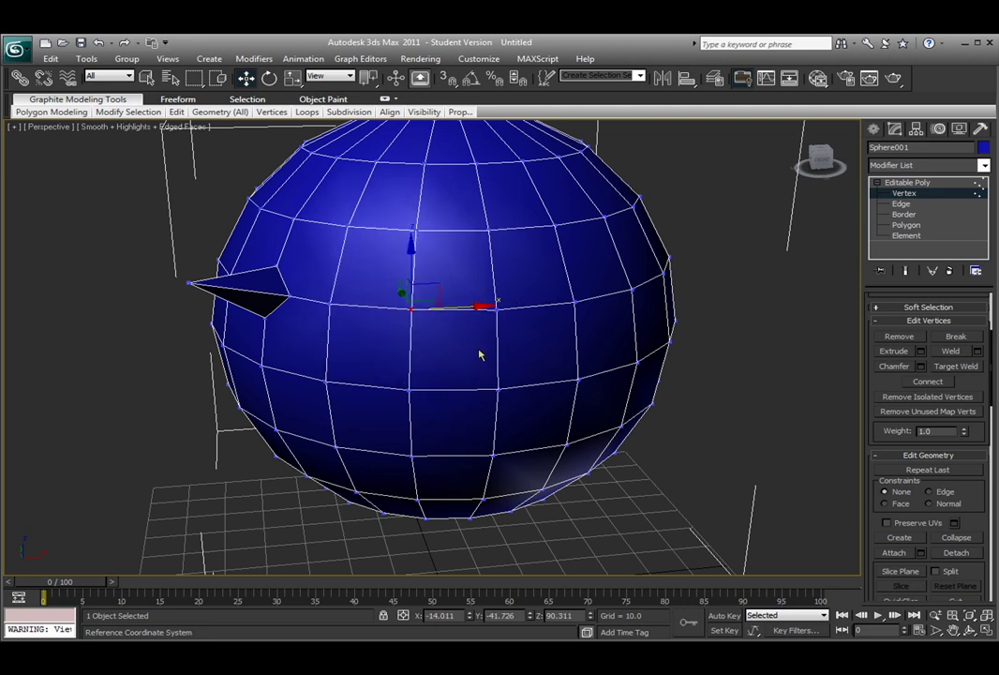
Step: Target-weld neighbouring vertices into the centre vertex so edges fan out from it
{"action": "left_click", "coordinate": [805, 429]}
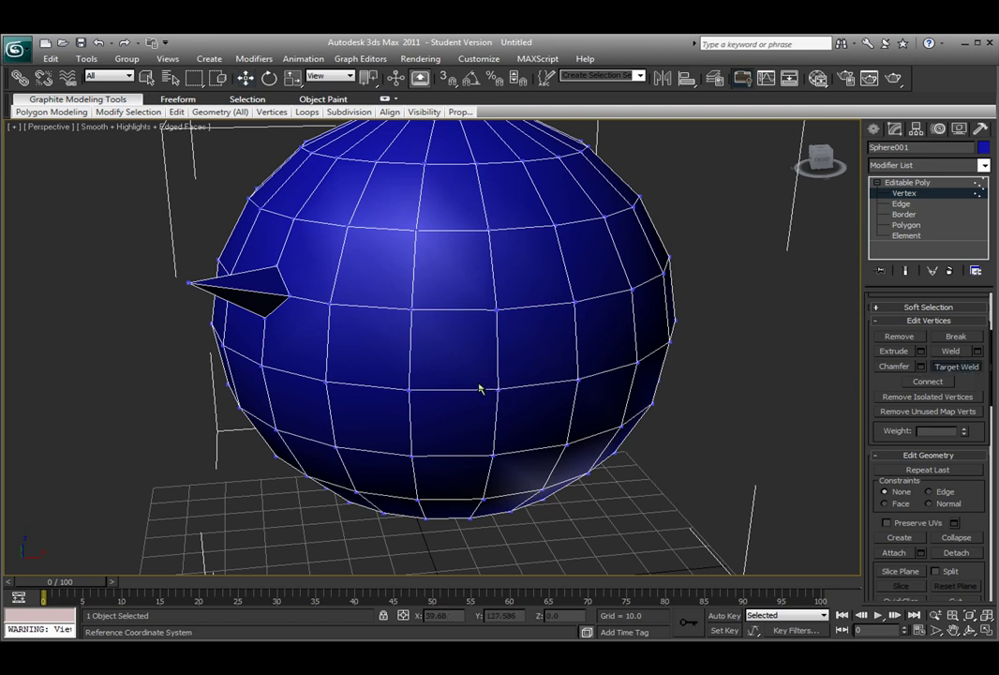
{"action": "left_click", "coordinate": [496, 309]}
{"action": "left_click", "coordinate": [411, 309]}
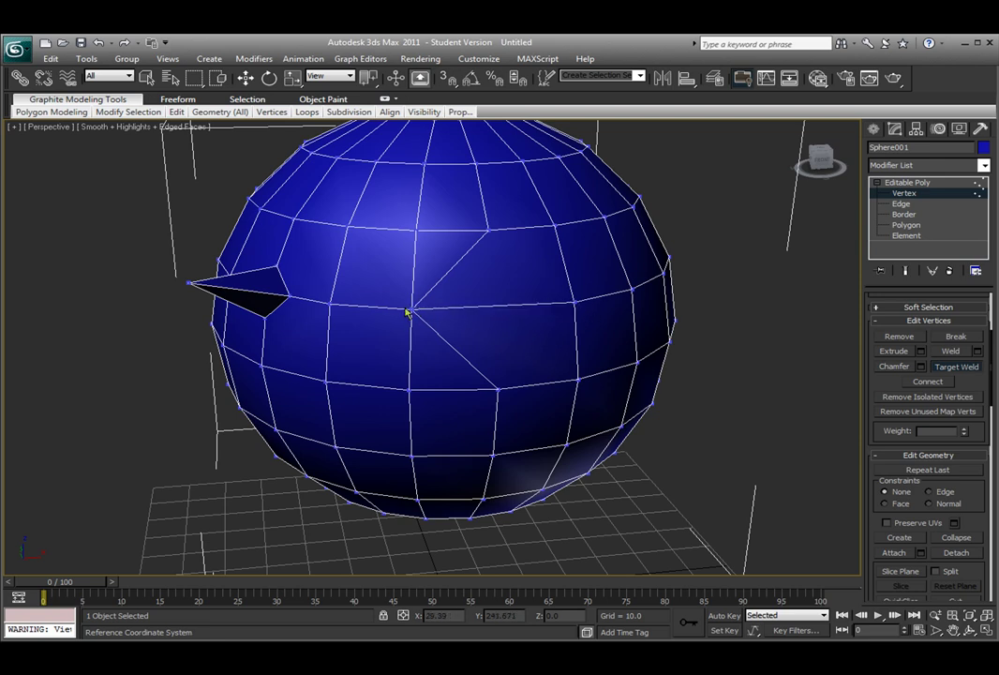
{"action": "left_click", "coordinate": [411, 309]}
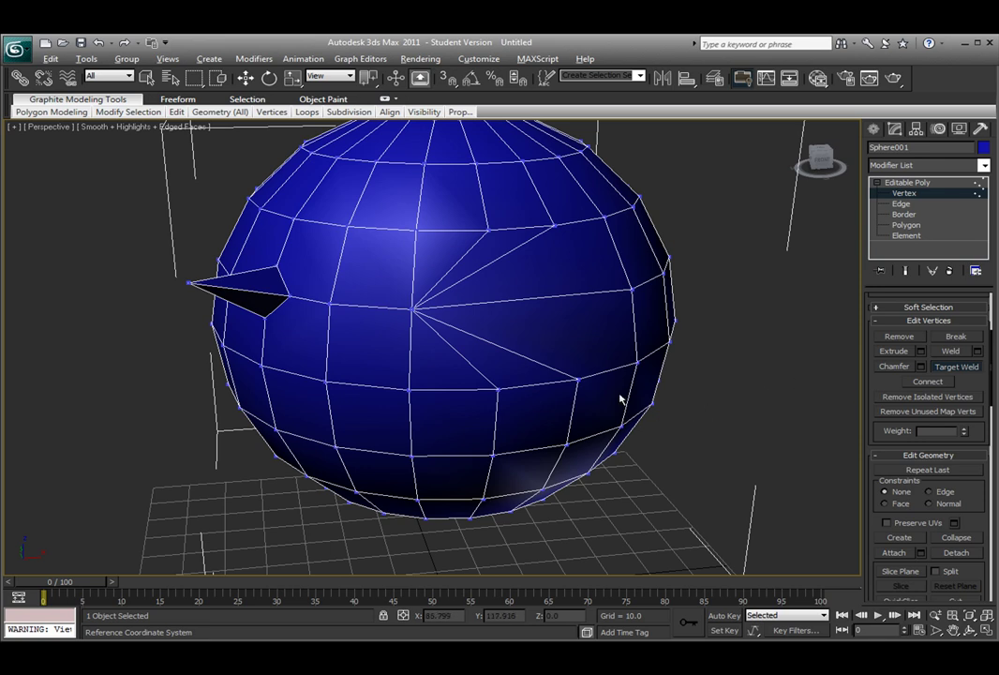
{"action": "middle_click_drag", "start_coordinate": [619, 401], "coordinate": [435, 341], "text": "alt"}
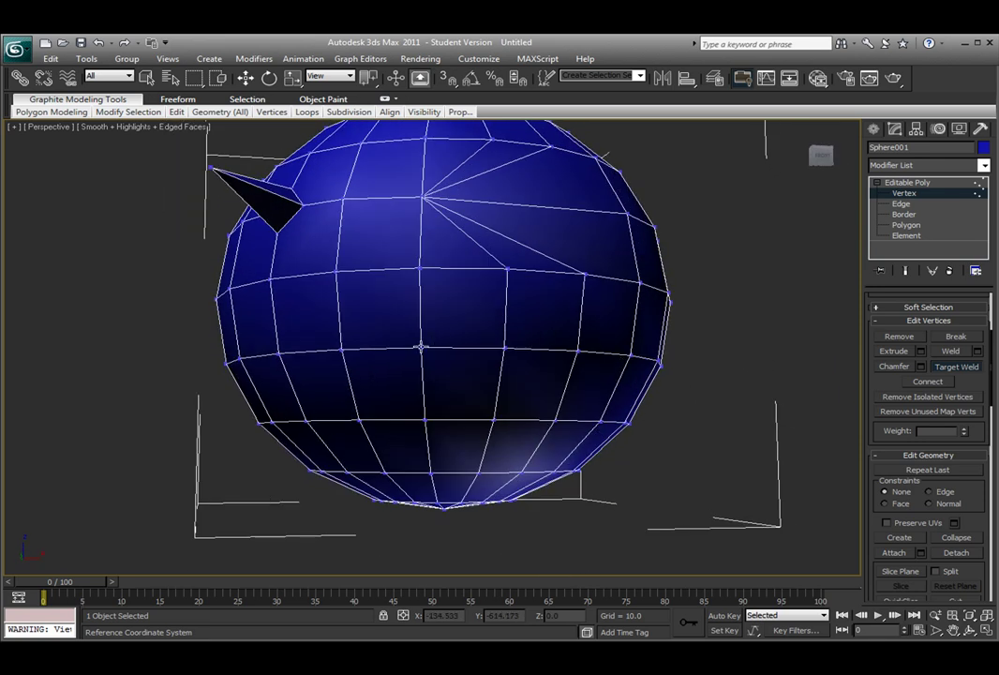
Step: Cancel the pending Target Weld and return to normal vertex selection
{"action": "left_click", "coordinate": [420, 347]}
{"action": "left_click", "coordinate": [966, 367]}
{"action": "right_click", "coordinate": [468, 288]}
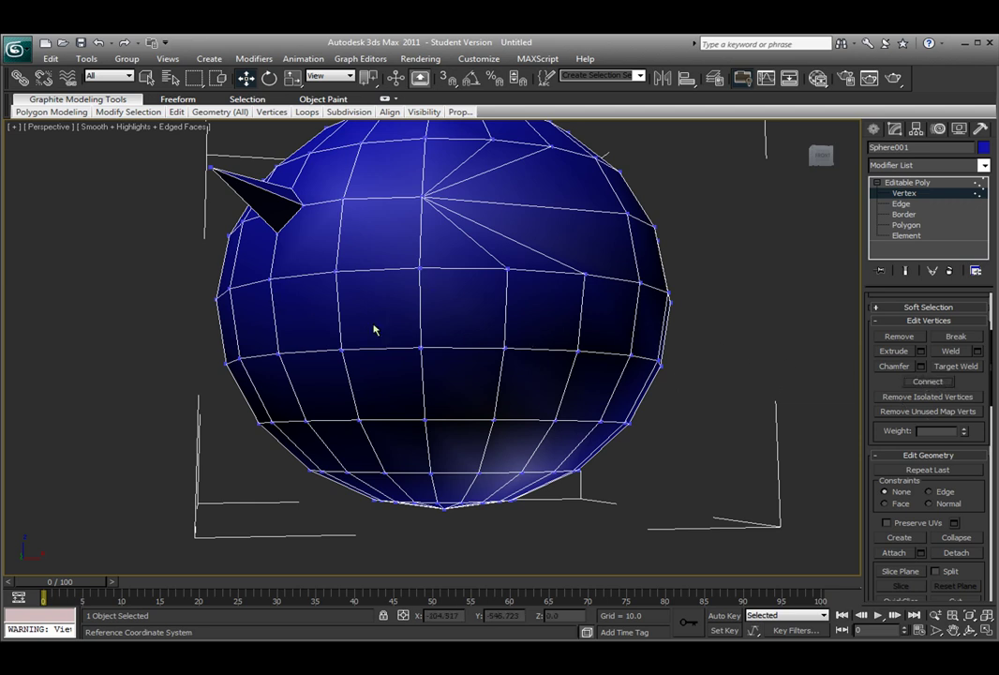
Step: Connect four selected front vertices to add a diagonal edge across their quad
{"action": "left_click", "coordinate": [419, 353]}
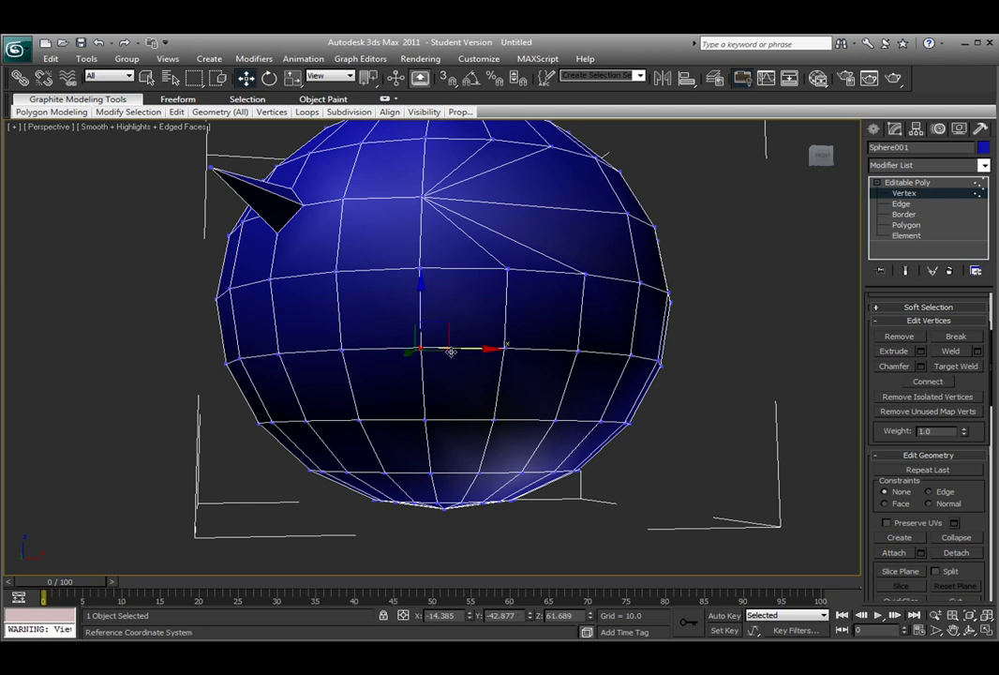
{"action": "left_click", "coordinate": [419, 267], "text": "ctrl"}
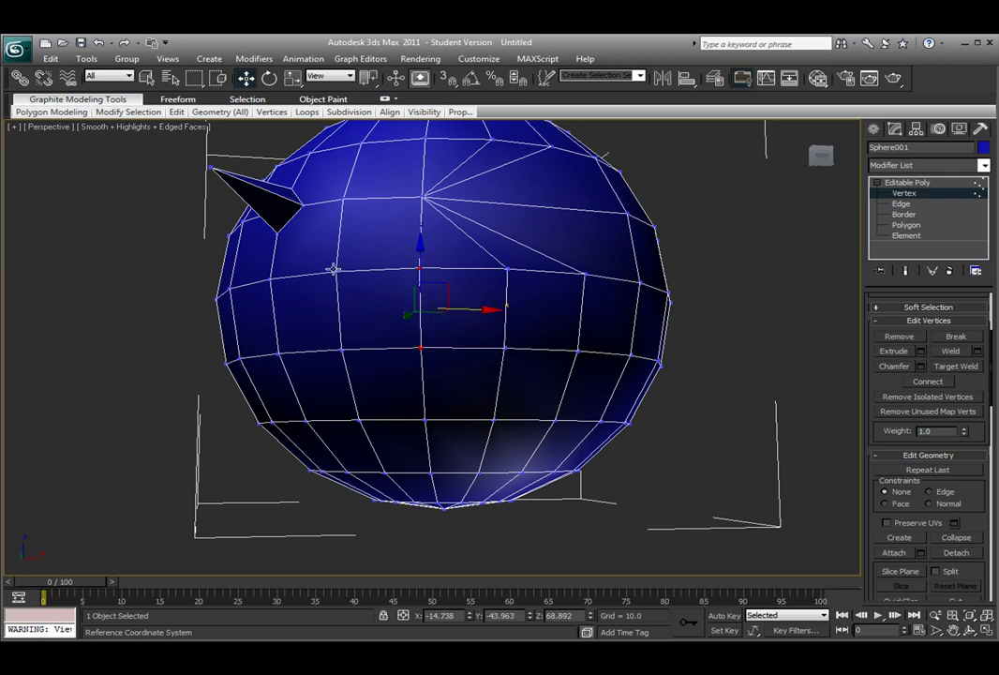
{"action": "left_click", "coordinate": [336, 272], "text": "ctrl"}
{"action": "left_click", "coordinate": [340, 350], "text": "ctrl"}
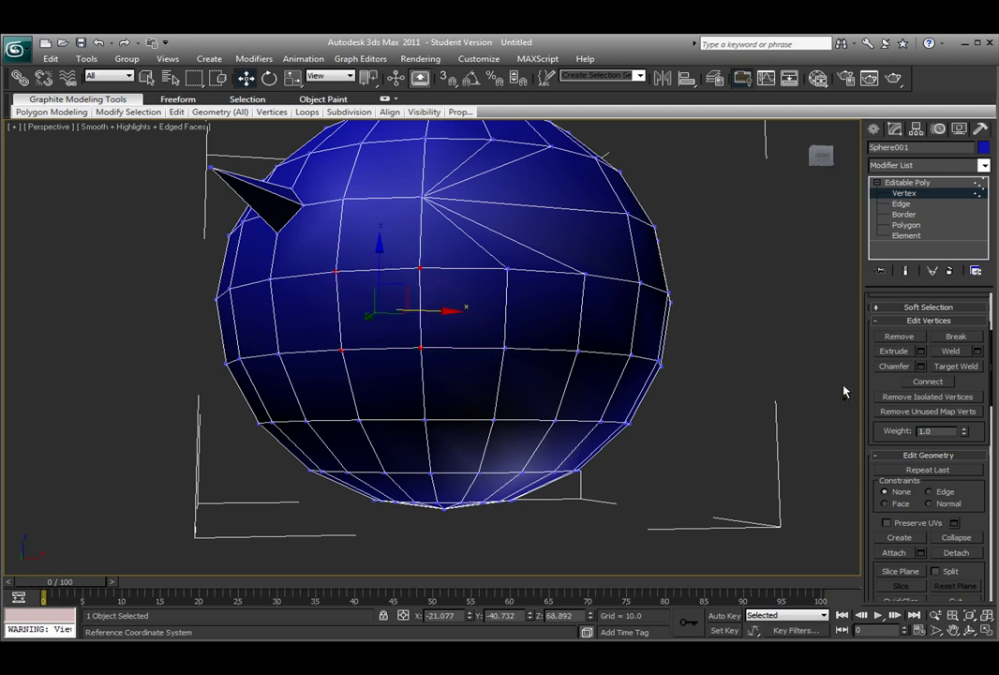
{"action": "left_click", "coordinate": [929, 383]}
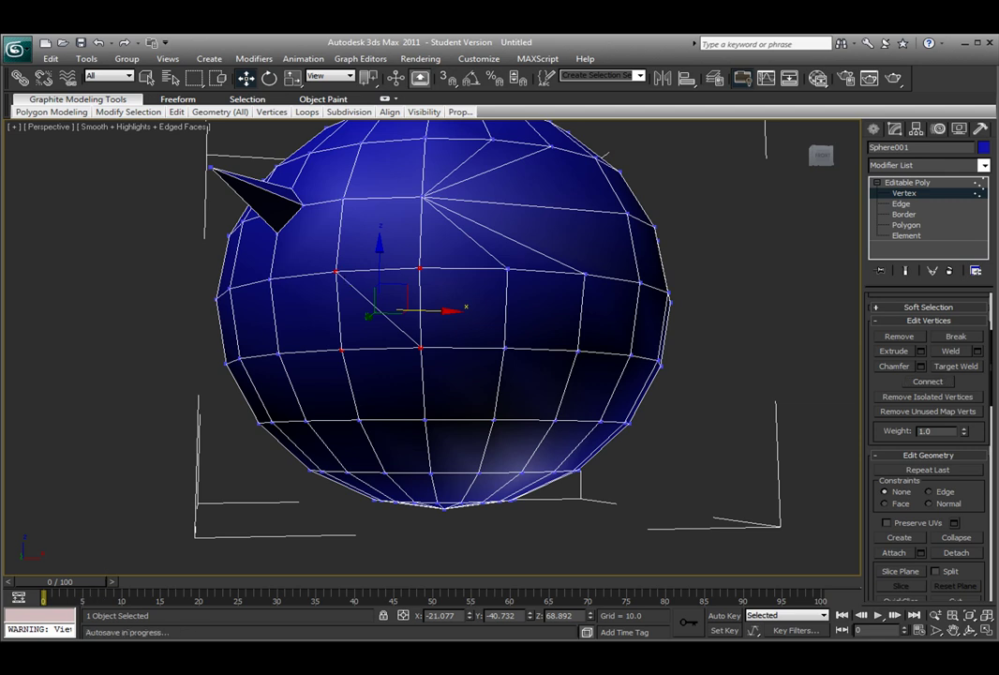
{"action": "scroll", "coordinate": [972, 387], "scroll_direction": "up", "scroll_amount": 3}
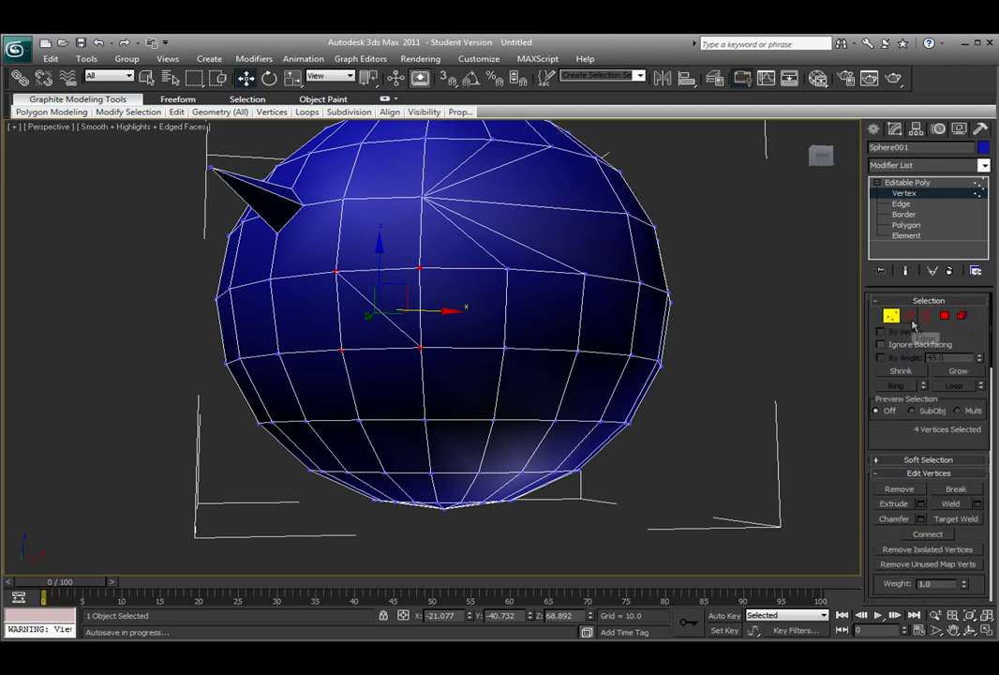
Step: At Edge level, remove two vertical edges on the sphere's right side
{"action": "left_click", "coordinate": [909, 310]}
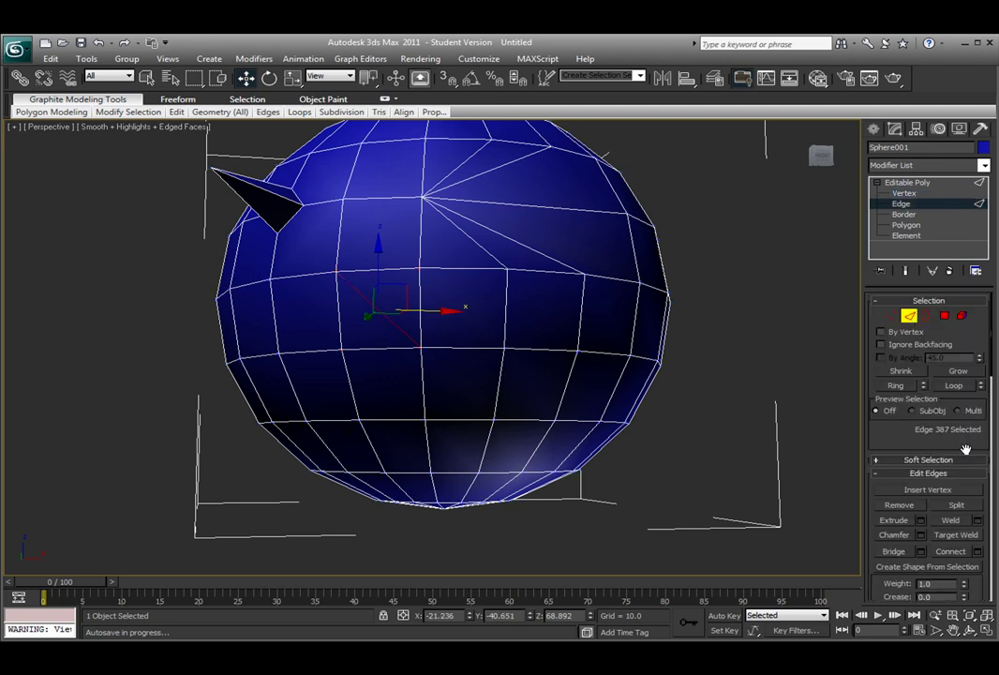
{"action": "left_click_drag", "start_coordinate": [965, 450], "coordinate": [970, 291]}
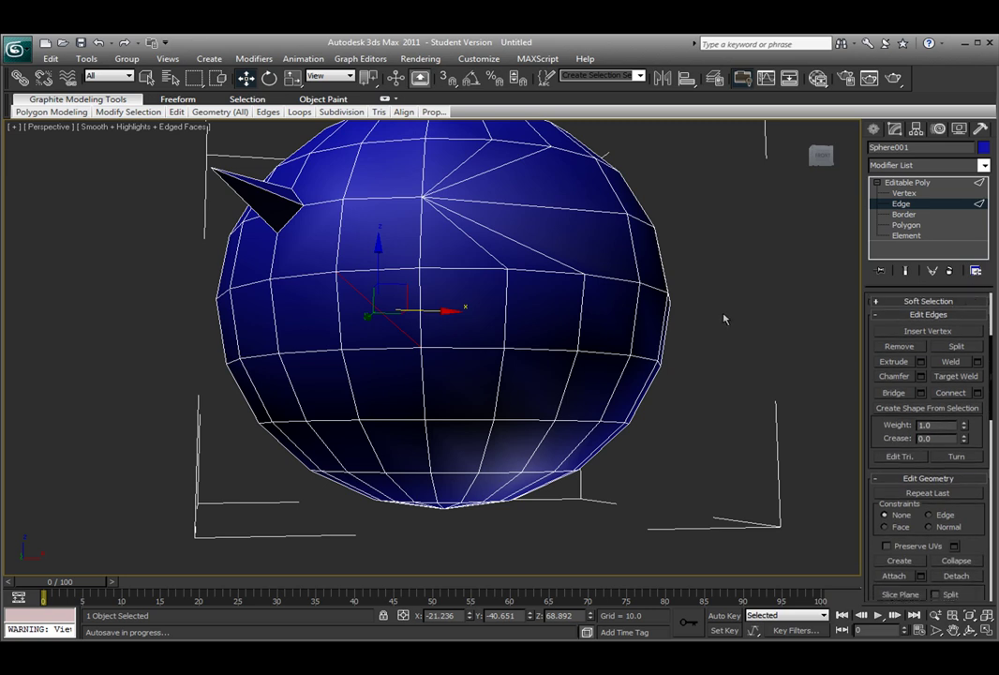
{"action": "middle_click_drag", "start_coordinate": [690, 270], "coordinate": [652, 268], "text": "alt"}
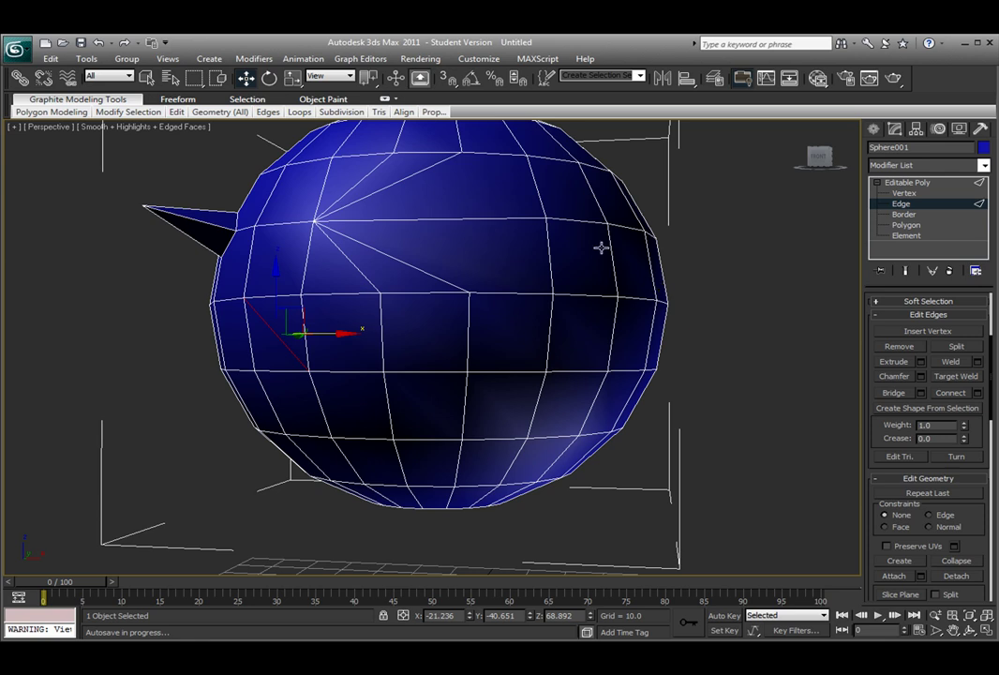
{"action": "left_click", "coordinate": [548, 320]}
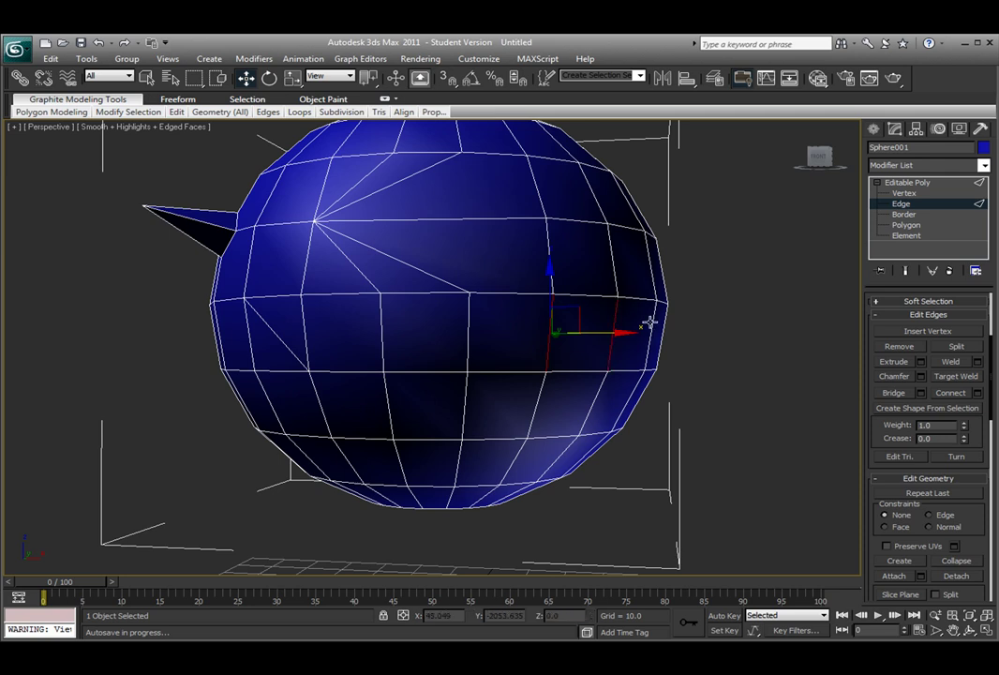
{"action": "left_click", "coordinate": [653, 314], "text": "ctrl"}
{"action": "left_click", "coordinate": [899, 346]}
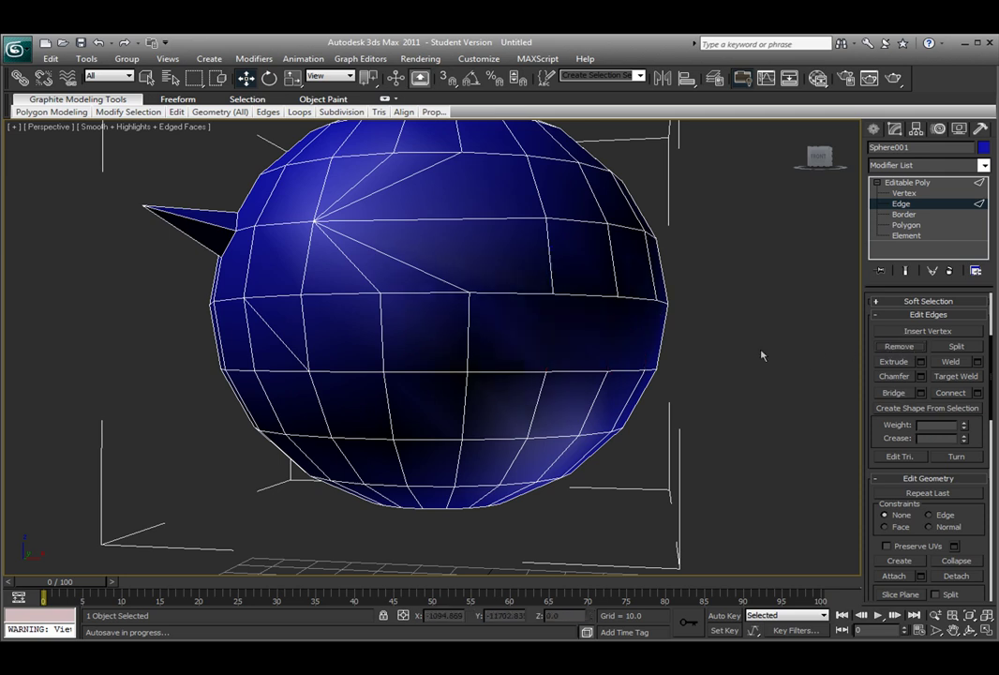
{"action": "middle_click_drag", "start_coordinate": [760, 356], "coordinate": [599, 287], "text": "alt"}
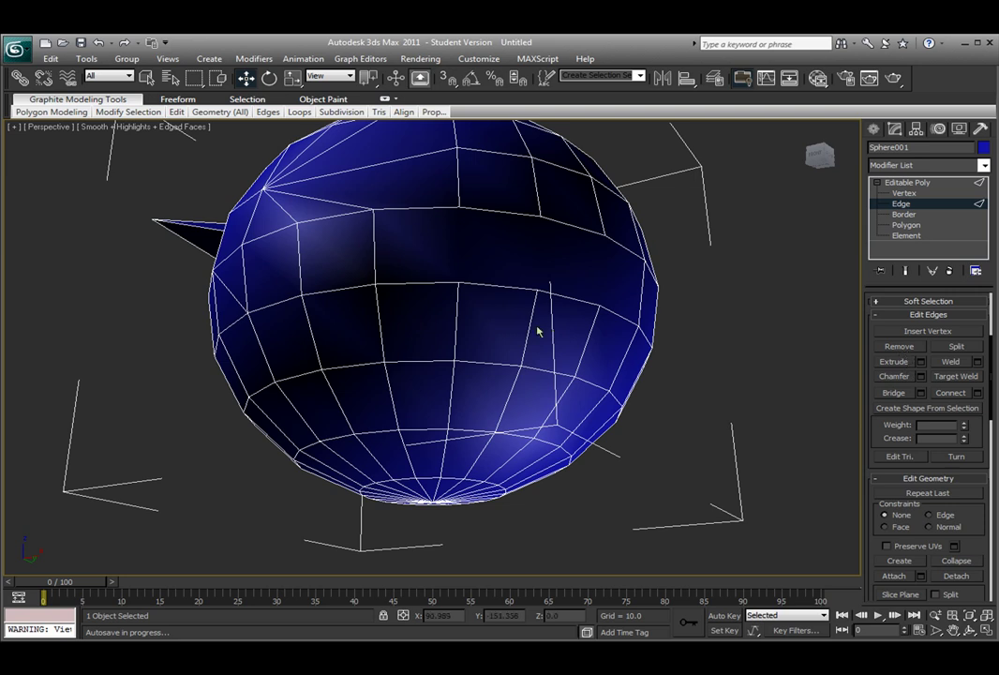
Step: Extrude a vertical edge on the sphere's lower front outward into a small fin
{"action": "left_click", "coordinate": [388, 378]}
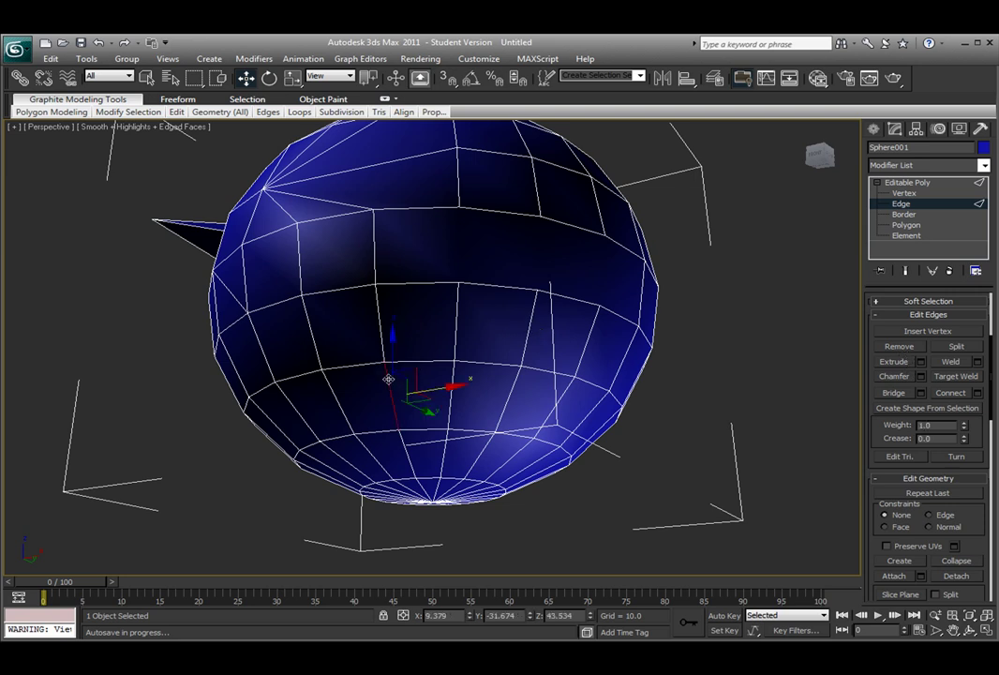
{"action": "left_click", "coordinate": [895, 361]}
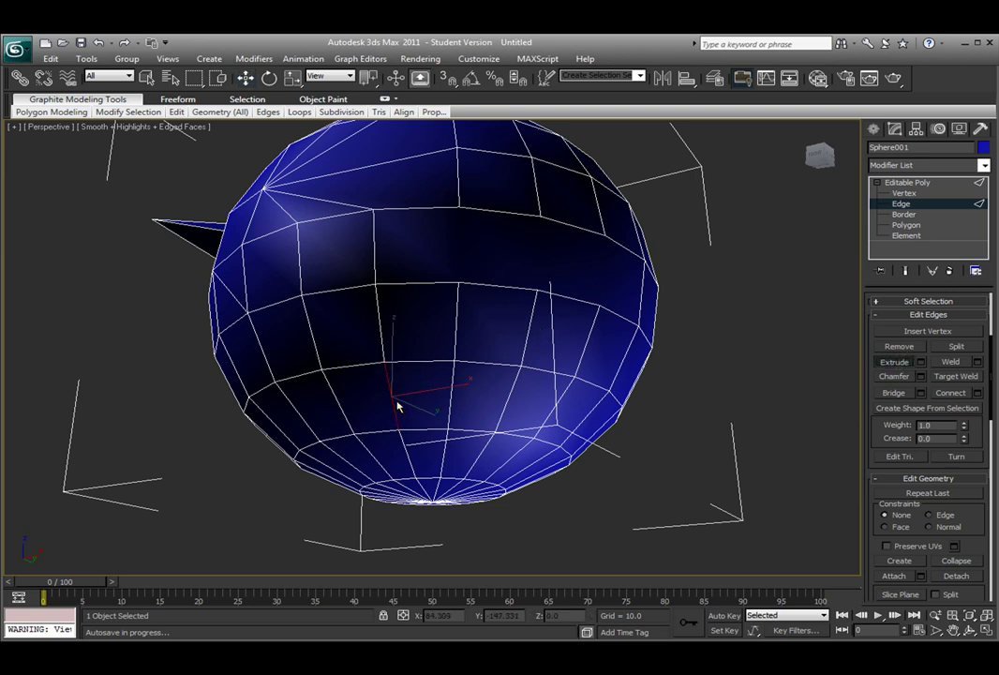
{"action": "left_click_drag", "start_coordinate": [392, 394], "coordinate": [388, 356]}
{"action": "middle_click_drag", "start_coordinate": [709, 366], "coordinate": [716, 361], "text": "alt"}
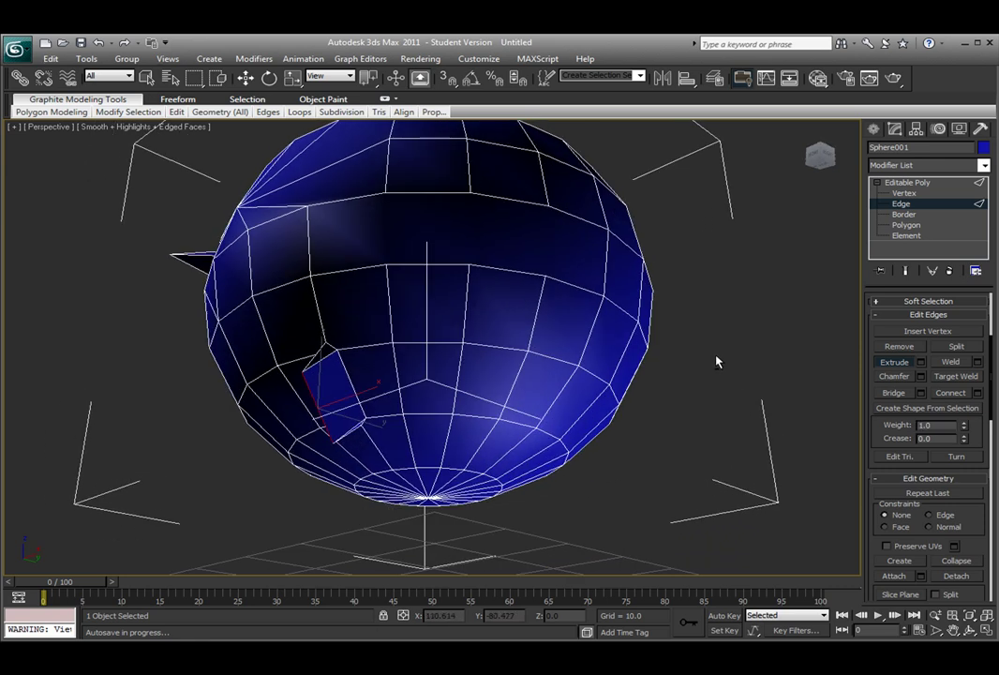
Step: Chamfer an edge on the sphere's lower half into two parallel edges
{"action": "left_click", "coordinate": [525, 361]}
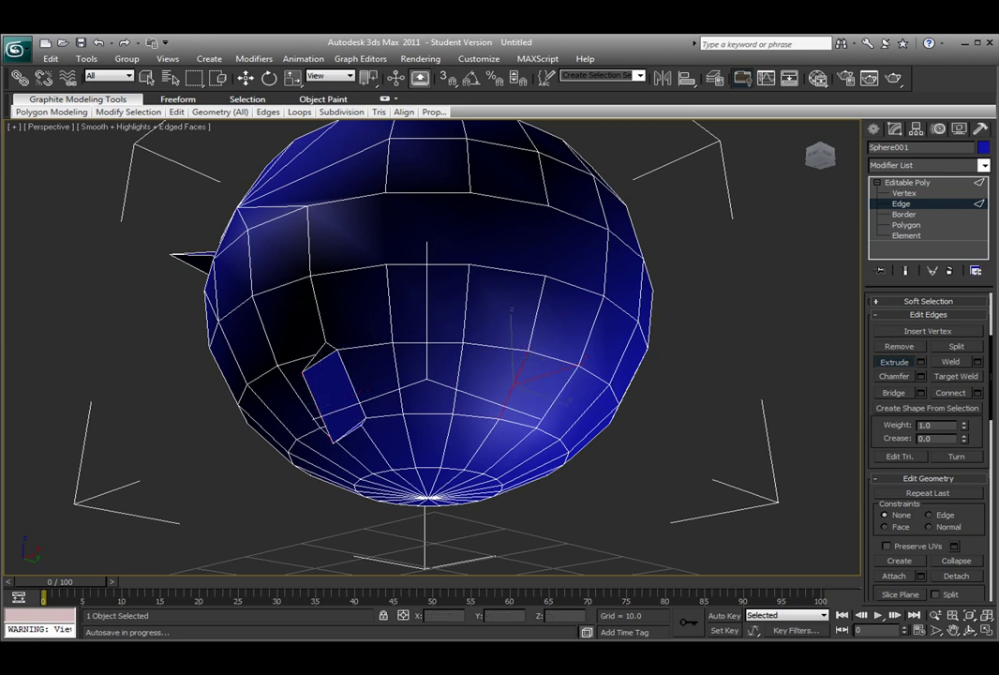
{"action": "left_click", "coordinate": [888, 378]}
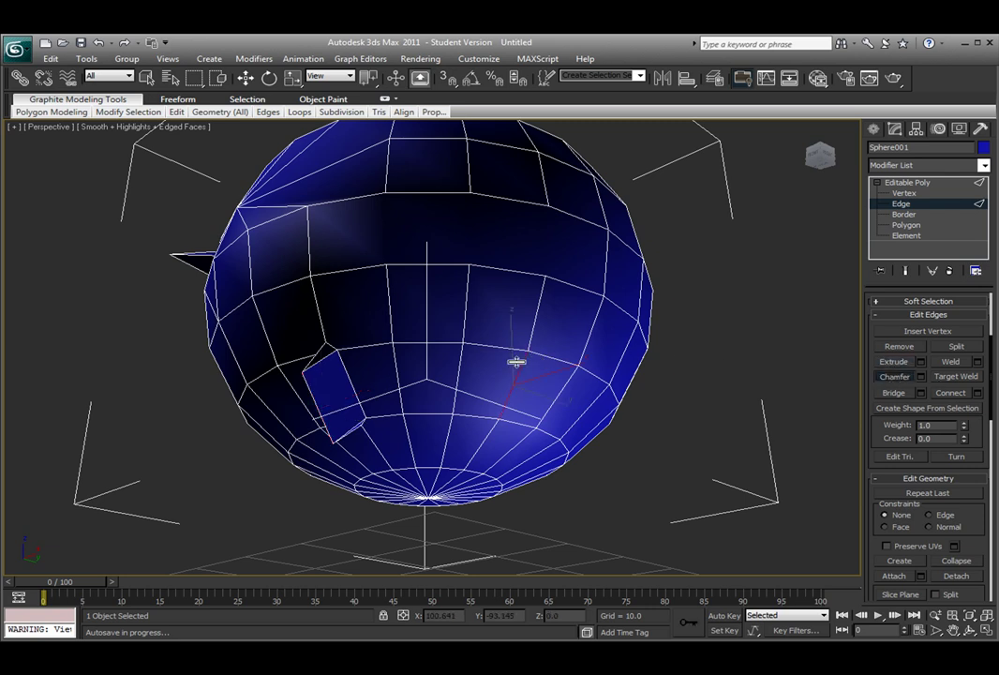
{"action": "left_click_drag", "start_coordinate": [521, 363], "coordinate": [542, 362]}
{"action": "middle_click_drag", "start_coordinate": [592, 346], "coordinate": [440, 359], "text": "alt"}
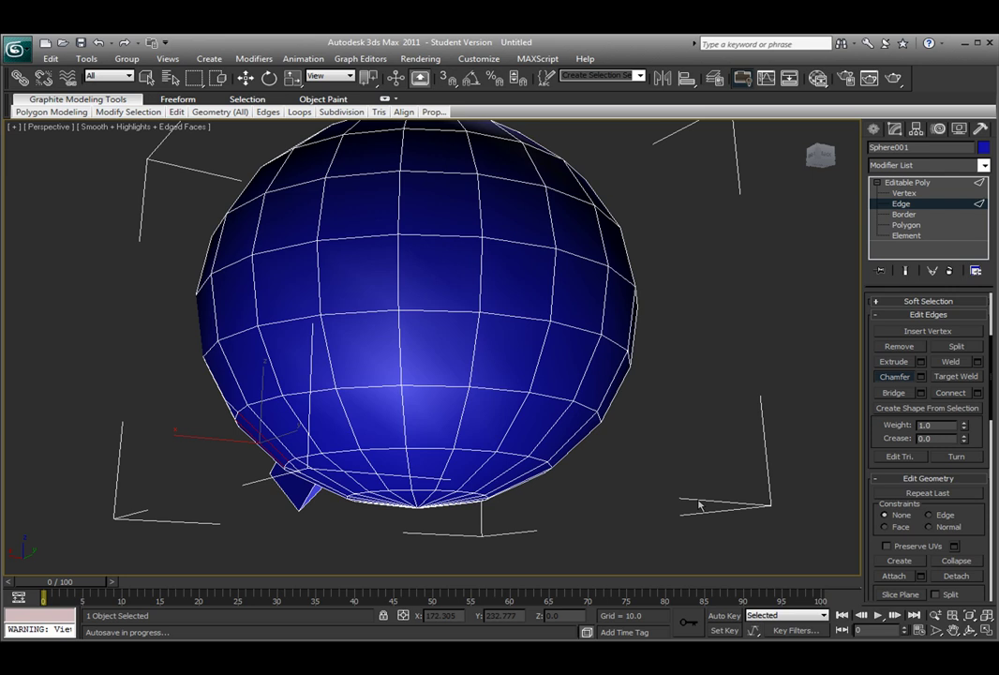
Step: Connect three vertical edges on the sphere's front with a horizontal edge
{"action": "middle_click_drag", "start_coordinate": [497, 269], "coordinate": [470, 288], "text": "alt"}
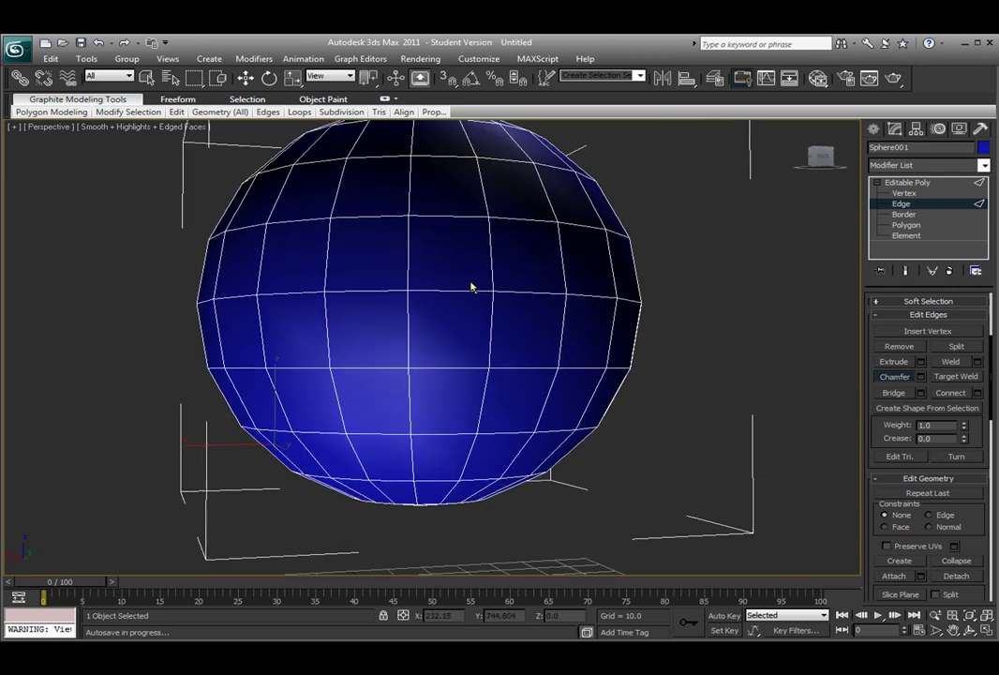
{"action": "left_click", "coordinate": [493, 321]}
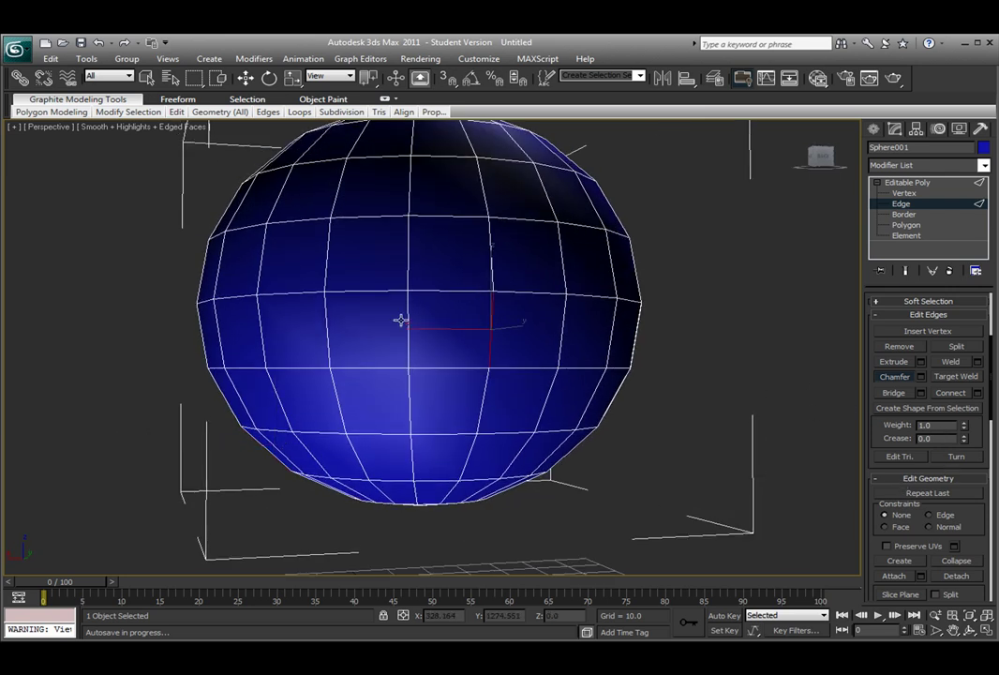
{"action": "left_click", "coordinate": [408, 307], "text": "ctrl"}
{"action": "left_click", "coordinate": [611, 329], "text": "ctrl"}
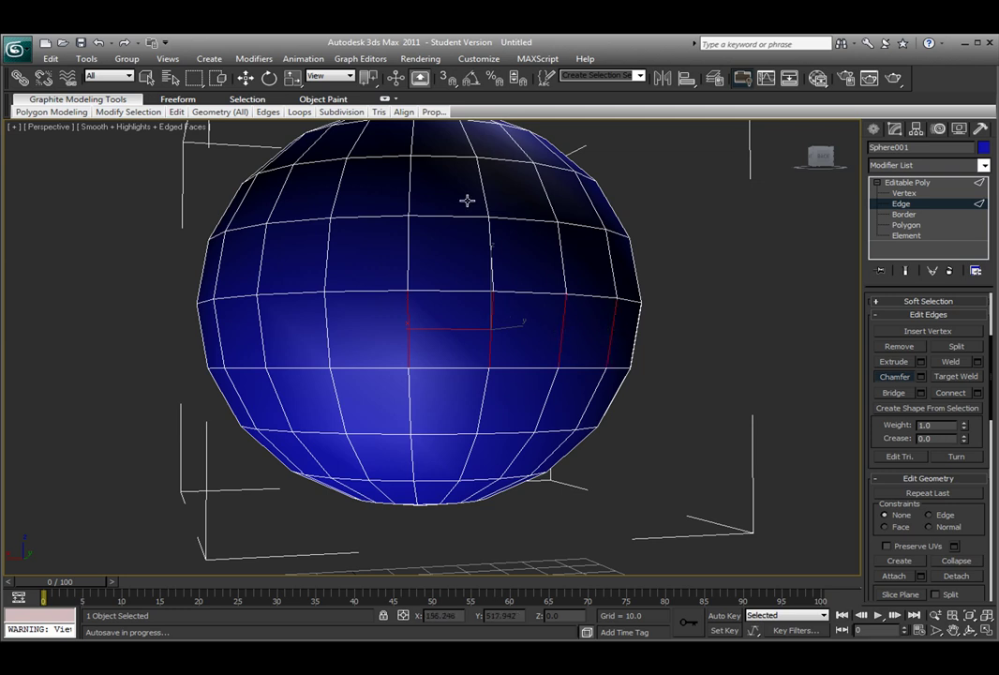
{"action": "left_click", "coordinate": [949, 392]}
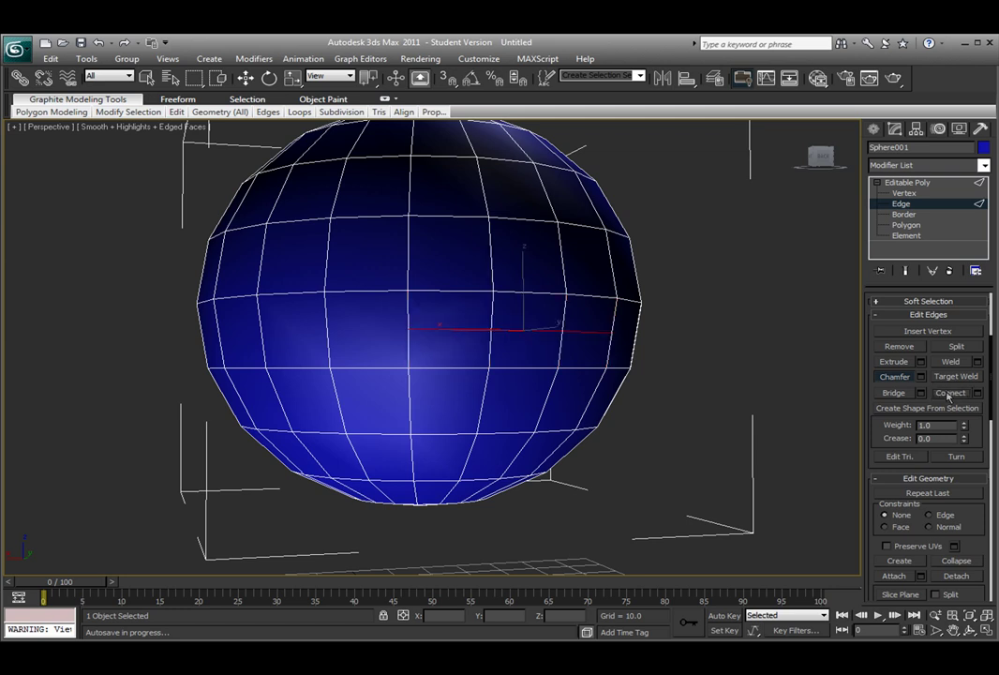
Step: Connect four more vertical edges higher on the sphere with a second horizontal edge
{"action": "middle_click_drag", "start_coordinate": [568, 432], "coordinate": [501, 132], "text": "alt"}
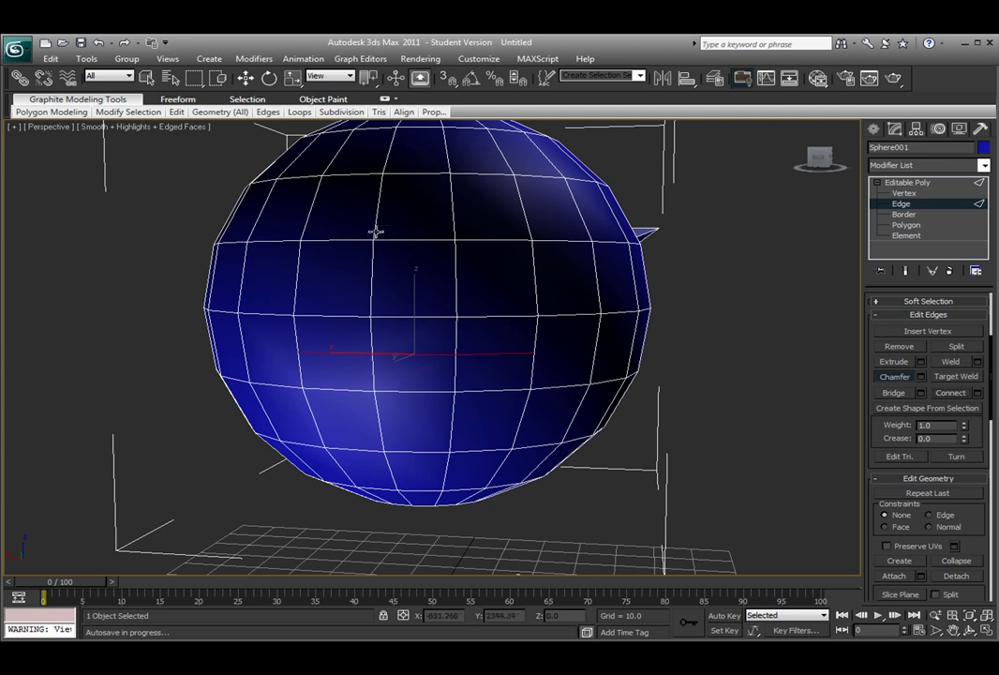
{"action": "left_click", "coordinate": [371, 263]}
{"action": "left_click", "coordinate": [458, 271], "text": "ctrl"}
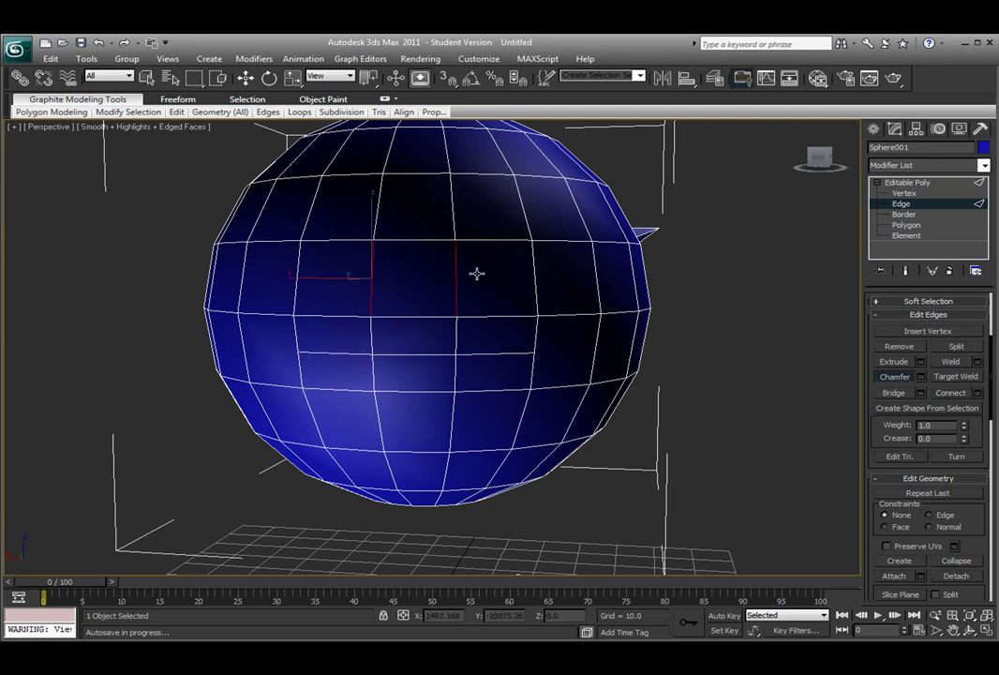
{"action": "left_click", "coordinate": [597, 277], "text": "ctrl"}
{"action": "left_click", "coordinate": [949, 393]}
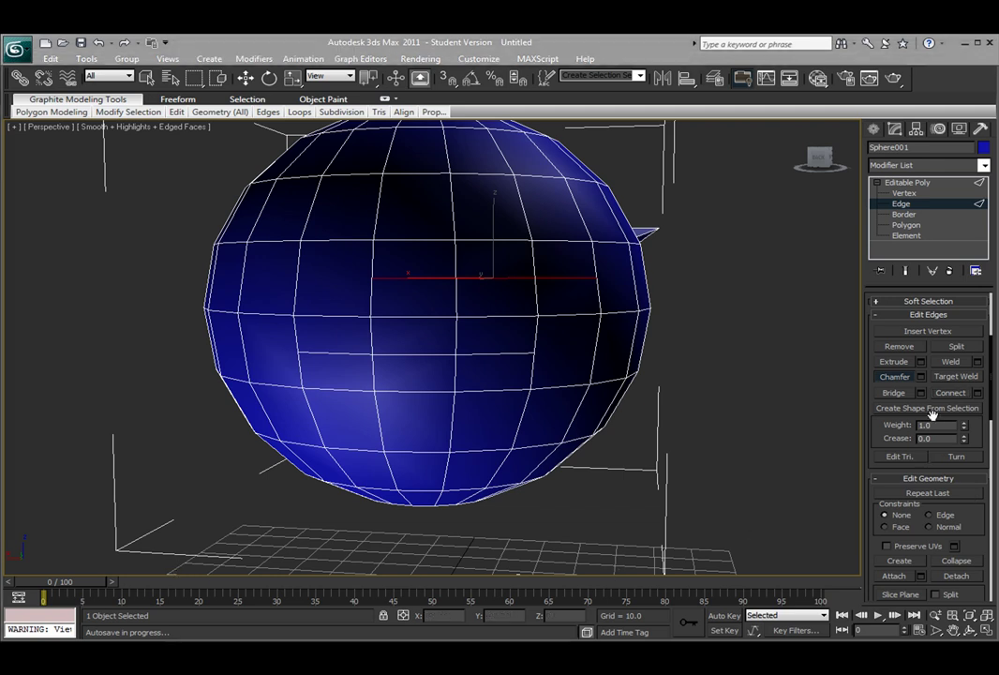
Step: At Polygon level, extrude the central front polygon of the sphere outward into a box
{"action": "scroll", "coordinate": [963, 319], "scroll_direction": "up", "scroll_amount": 3}
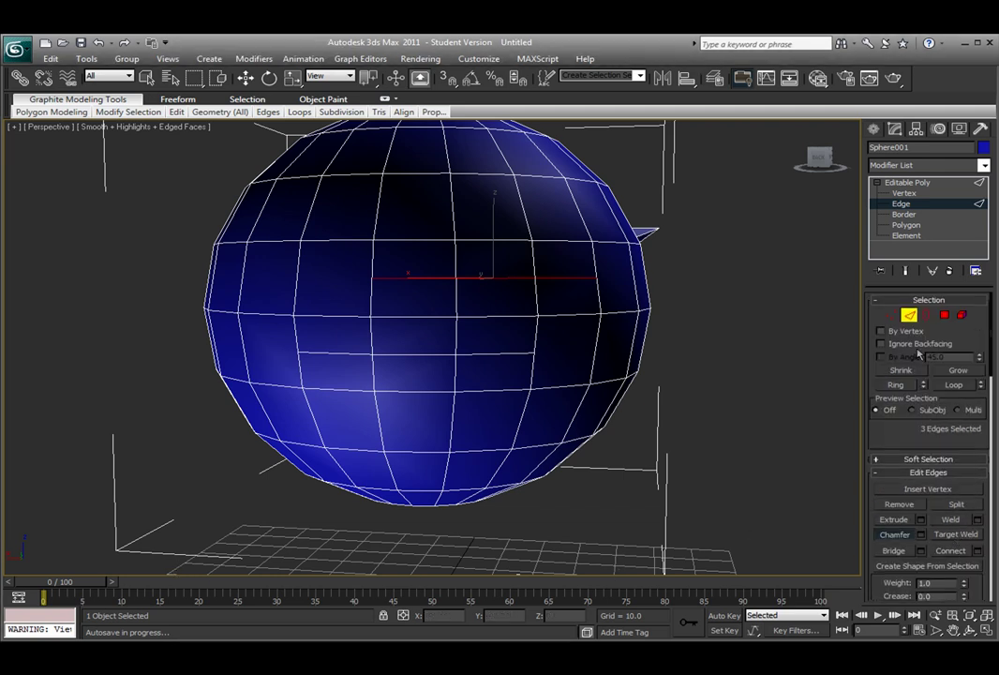
{"action": "left_click", "coordinate": [944, 315]}
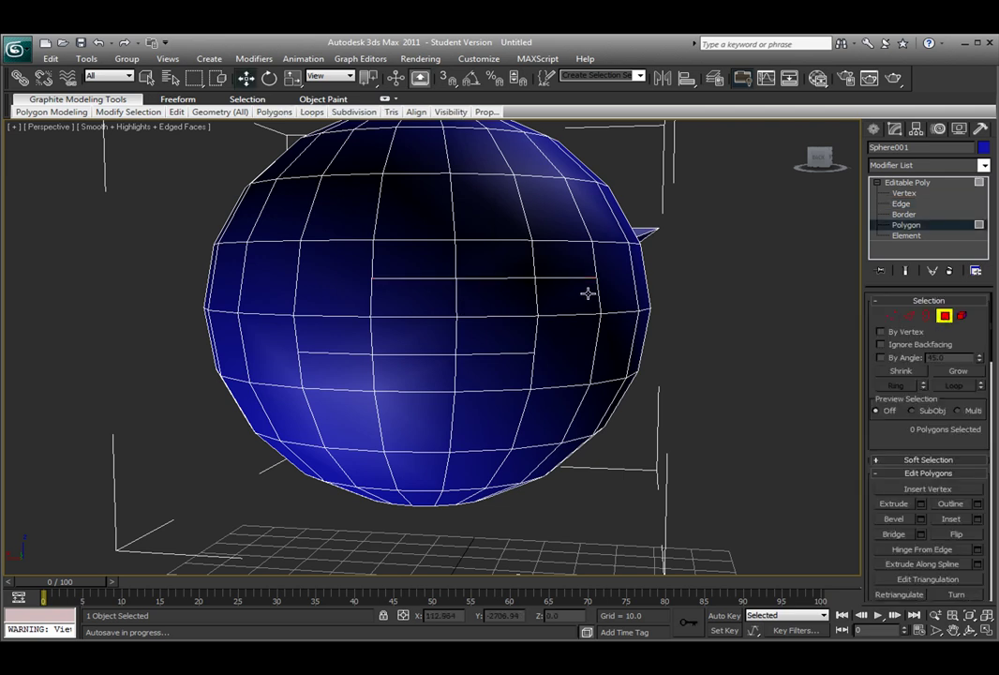
{"action": "middle_click_drag", "start_coordinate": [588, 291], "coordinate": [498, 296], "text": "alt"}
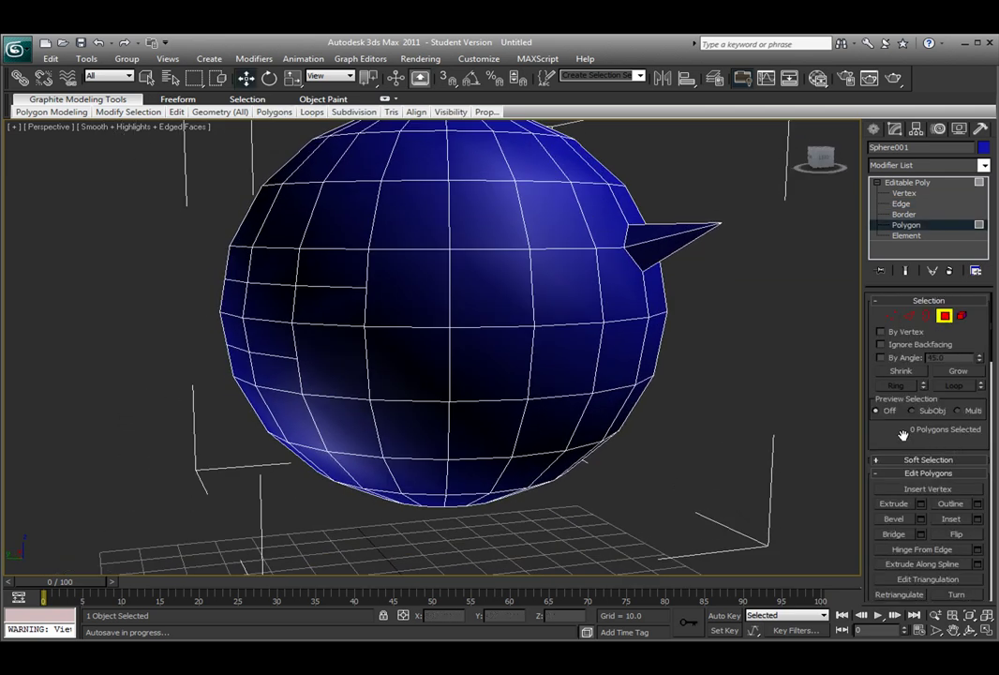
{"action": "scroll", "coordinate": [900, 415], "scroll_direction": "down", "scroll_amount": 2}
{"action": "left_click_drag", "start_coordinate": [899, 415], "coordinate": [904, 311]}
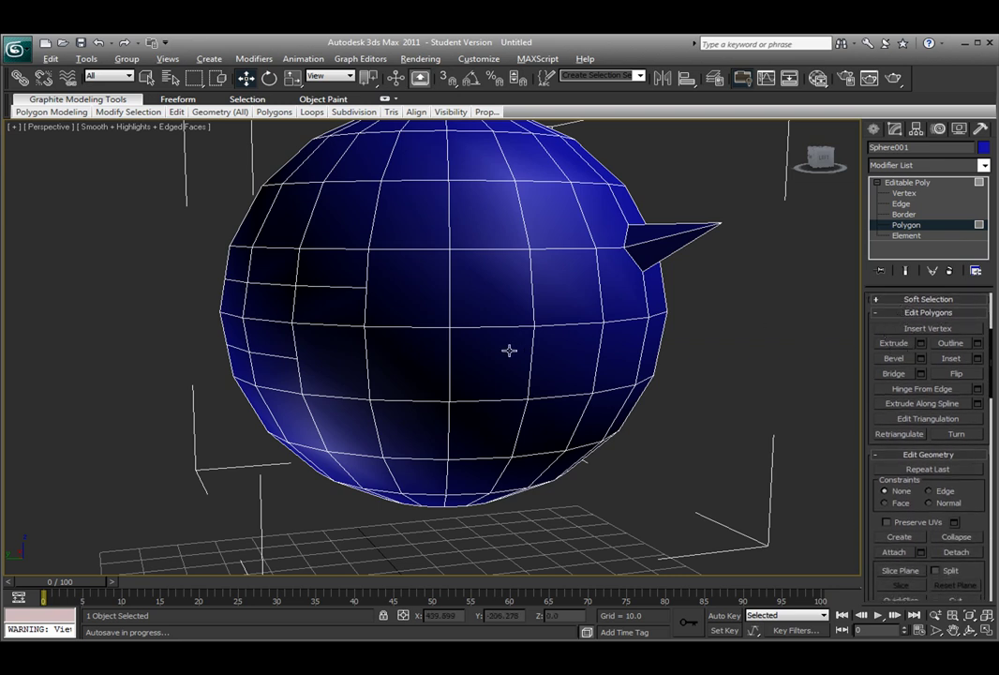
{"action": "key", "text": "alt"}
{"action": "left_click", "coordinate": [604, 353]}
{"action": "left_click", "coordinate": [475, 371]}
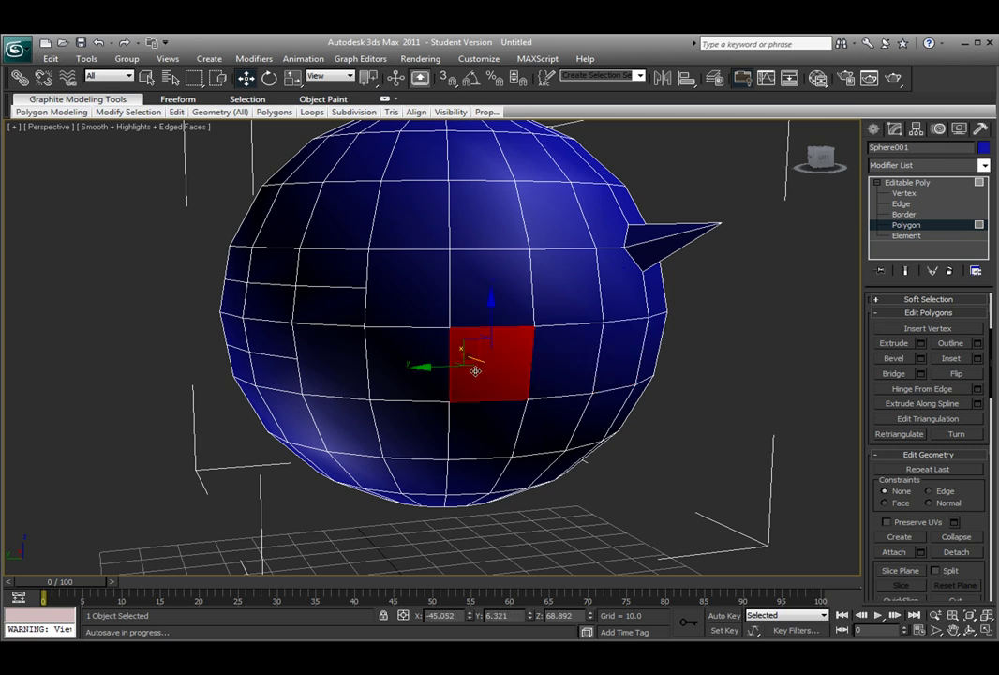
{"action": "left_click", "coordinate": [894, 343]}
{"action": "left_click_drag", "start_coordinate": [486, 360], "coordinate": [519, 292]}
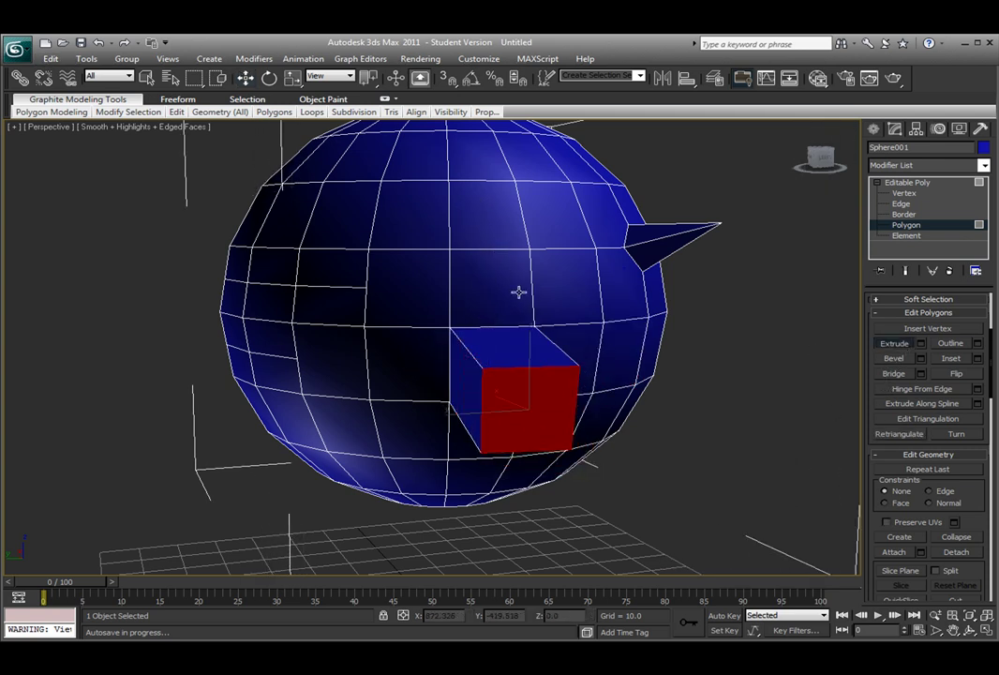
{"action": "middle_click_drag", "start_coordinate": [519, 293], "coordinate": [692, 350], "text": "alt"}
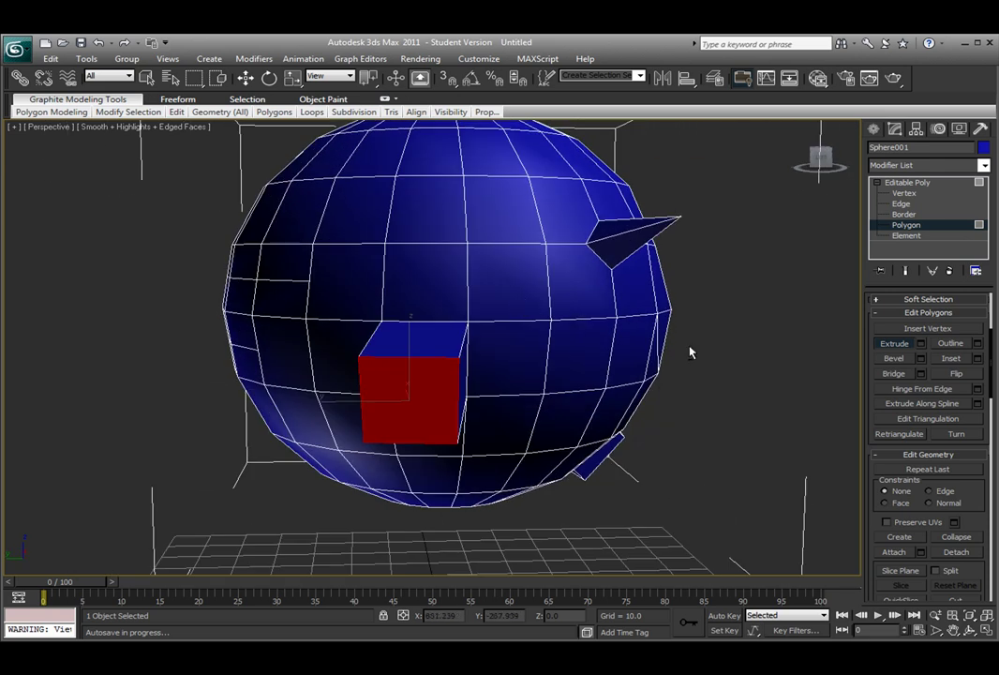
Step: Outline a second sphere polygon larger, extrude it, and move it out into a slanted block
{"action": "left_click", "coordinate": [598, 345]}
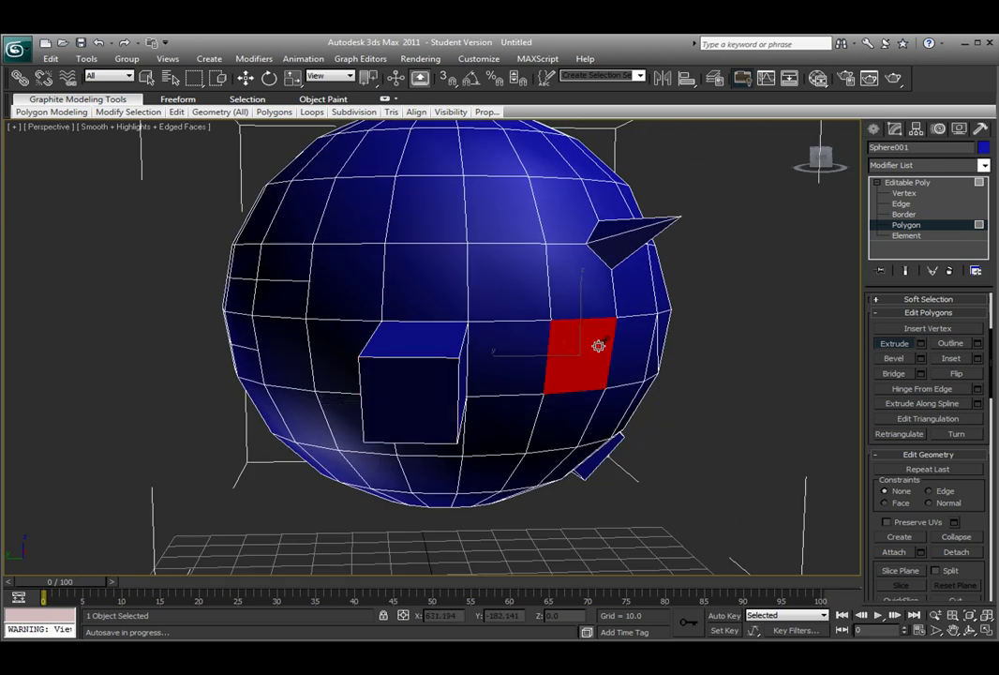
{"action": "left_click", "coordinate": [950, 343]}
{"action": "mouse_move", "coordinate": [609, 343]}
{"action": "left_mouse_down"}
{"action": "mouse_move", "coordinate": [595, 343]}
{"action": "mouse_move", "coordinate": [607, 323]}
{"action": "mouse_move", "coordinate": [598, 352]}
{"action": "mouse_move", "coordinate": [604, 328]}
{"action": "left_mouse_up"}
{"action": "middle_click_drag", "start_coordinate": [604, 328], "coordinate": [457, 359], "text": "alt"}
{"action": "left_click_drag", "start_coordinate": [321, 377], "coordinate": [283, 408]}
{"action": "middle_click_drag", "start_coordinate": [283, 409], "coordinate": [428, 425], "text": "alt"}
Step: Bevel a third sphere polygon outward into a wide, flared panel
{"action": "left_click", "coordinate": [486, 315]}
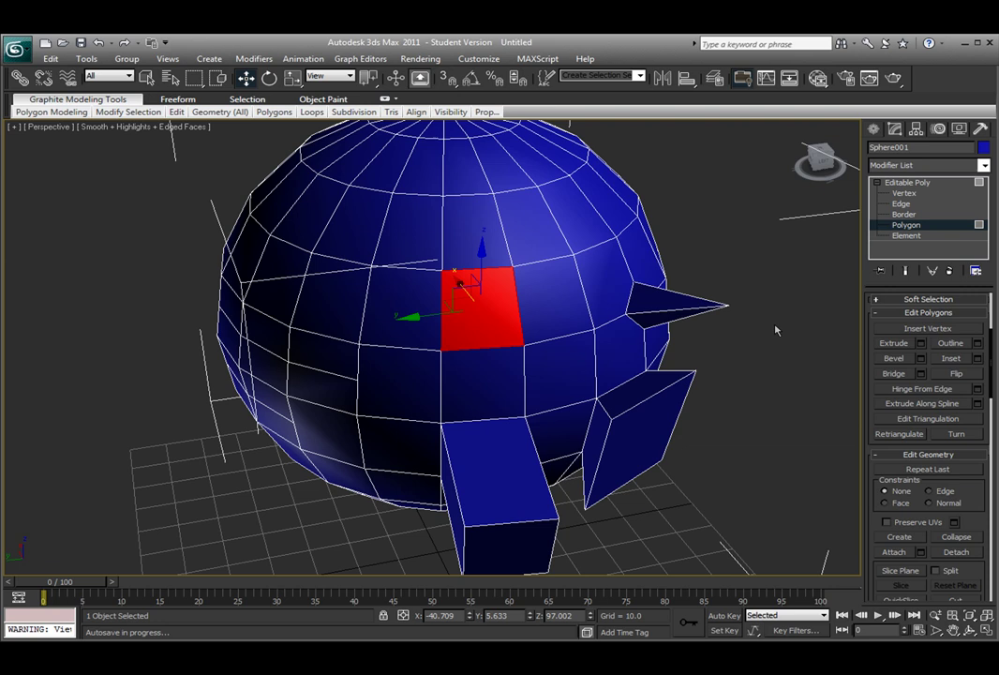
{"action": "left_click", "coordinate": [901, 361]}
{"action": "middle_click_drag", "start_coordinate": [669, 335], "coordinate": [613, 328], "text": "alt"}
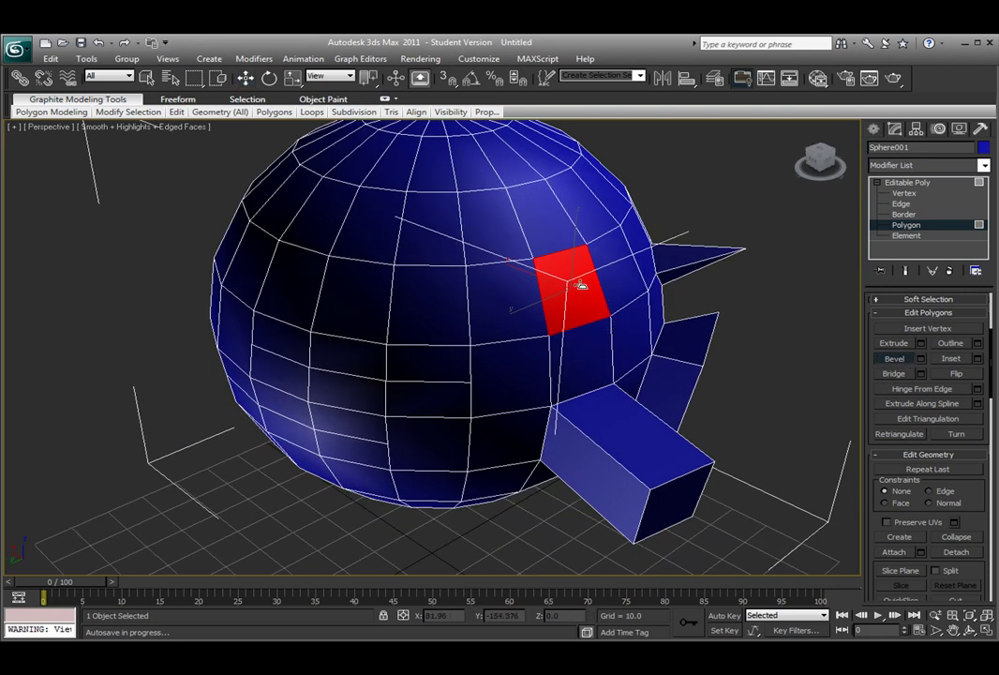
{"action": "mouse_move", "coordinate": [581, 284]}
{"action": "left_mouse_down"}
{"action": "mouse_move", "coordinate": [603, 223]}
{"action": "mouse_move", "coordinate": [592, 273]}
{"action": "left_mouse_up"}
{"action": "middle_click_drag", "start_coordinate": [510, 276], "coordinate": [481, 286], "text": "alt"}
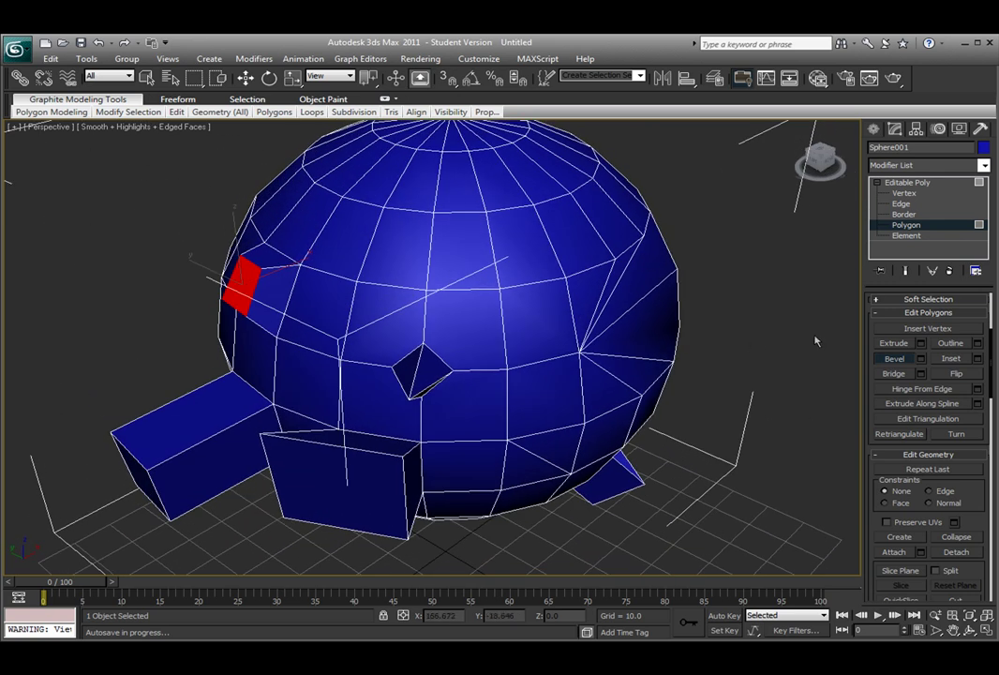
Step: Inset the polygon near the sphere's top into a smaller face framed by a thin border
{"action": "left_click", "coordinate": [466, 257]}
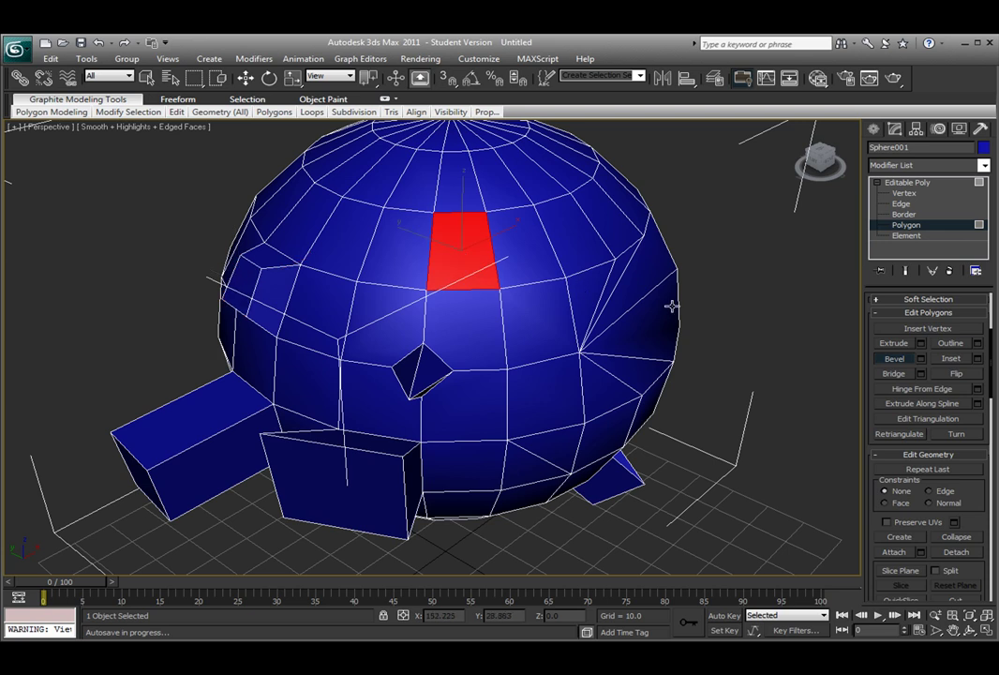
{"action": "left_click", "coordinate": [951, 359]}
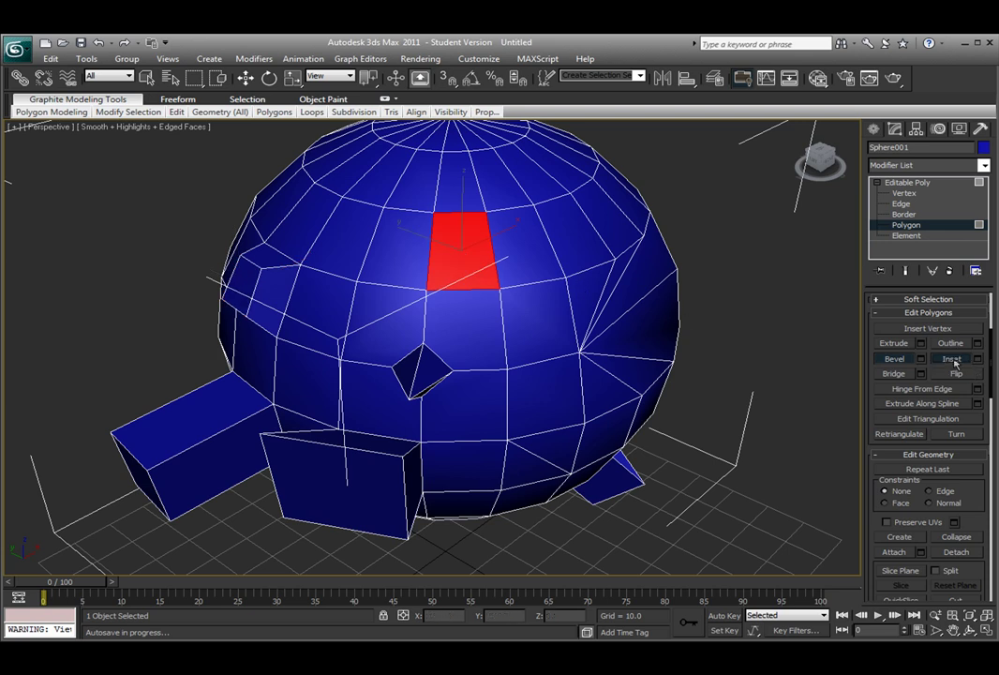
{"action": "mouse_move", "coordinate": [475, 221]}
{"action": "left_mouse_down"}
{"action": "mouse_move", "coordinate": [465, 241]}
{"action": "mouse_move", "coordinate": [475, 232]}
{"action": "left_mouse_up"}
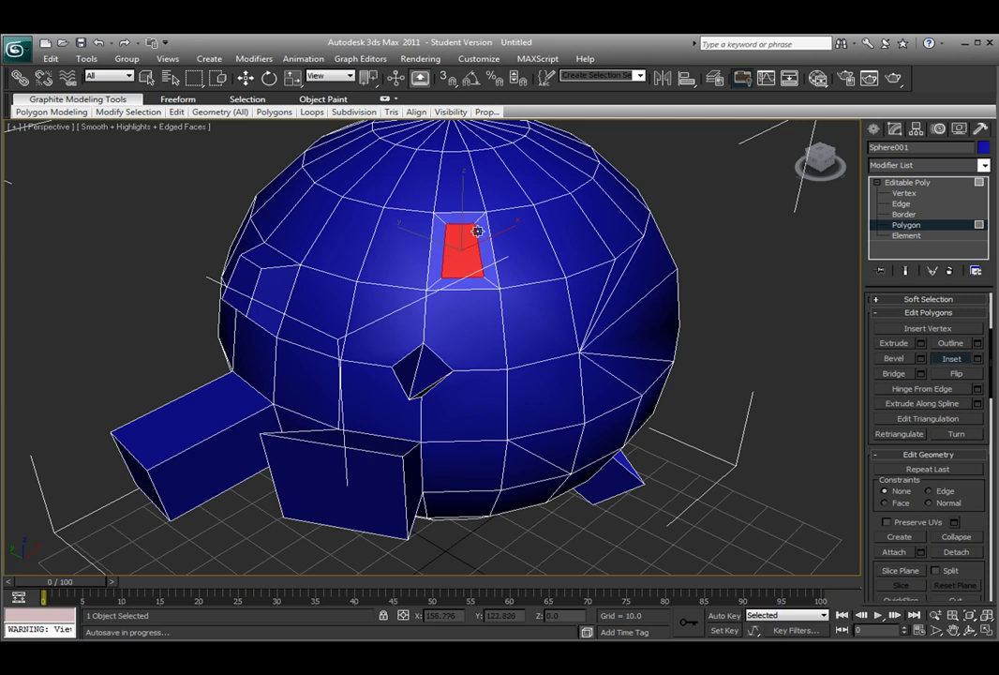
{"action": "mouse_move", "coordinate": [476, 230]}
{"action": "left_mouse_down"}
{"action": "mouse_move", "coordinate": [482, 218]}
{"action": "mouse_move", "coordinate": [477, 229]}
{"action": "left_mouse_up"}
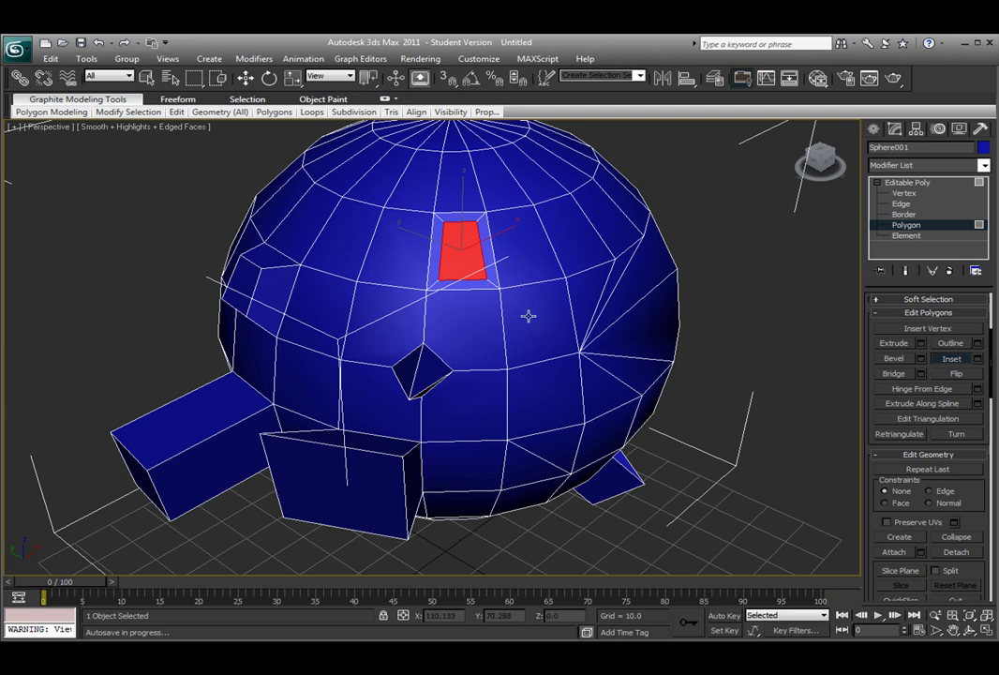
{"action": "middle_click_drag", "start_coordinate": [491, 308], "coordinate": [602, 290], "text": "alt"}
Step: Return to object level and frame the pink boxes in a front view
{"action": "scroll", "coordinate": [584, 330], "scroll_direction": "down", "scroll_amount": 5}
{"action": "middle_click_drag", "start_coordinate": [583, 330], "coordinate": [330, 255], "text": "alt"}
{"action": "scroll", "coordinate": [436, 346], "scroll_direction": "down", "scroll_amount": 10}
{"action": "scroll", "coordinate": [475, 393], "scroll_direction": "up", "scroll_amount": 3}
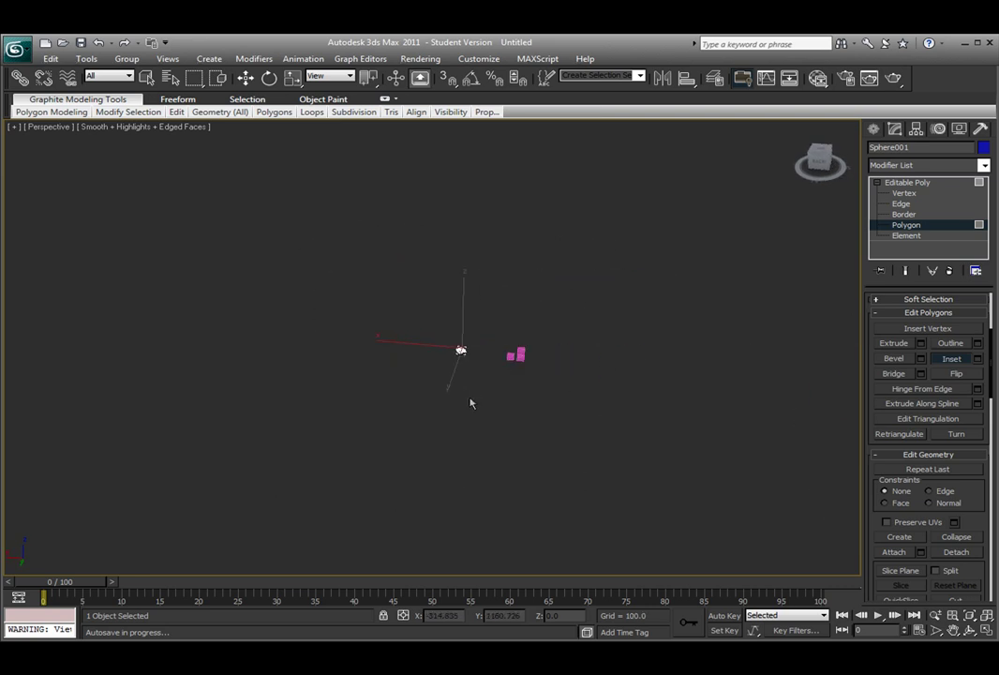
{"action": "left_click", "coordinate": [907, 182]}
{"action": "key", "text": "w"}
{"action": "left_click", "coordinate": [635, 365]}
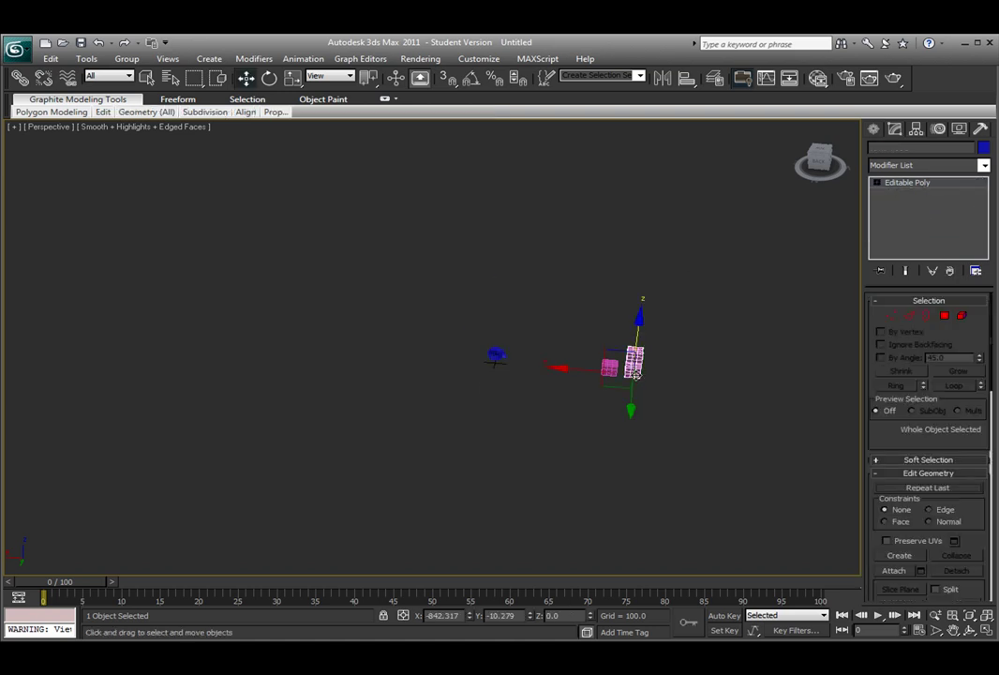
{"action": "key", "text": "z"}
{"action": "middle_click_drag", "start_coordinate": [631, 379], "coordinate": [483, 313], "text": "alt"}
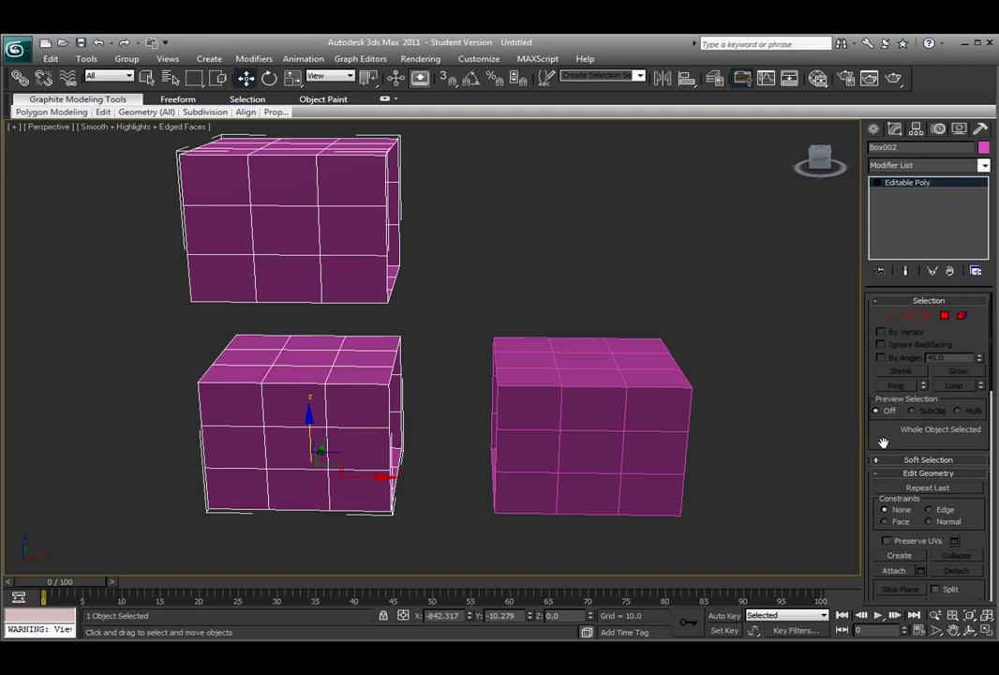
{"action": "left_click_drag", "start_coordinate": [883, 442], "coordinate": [906, 319]}
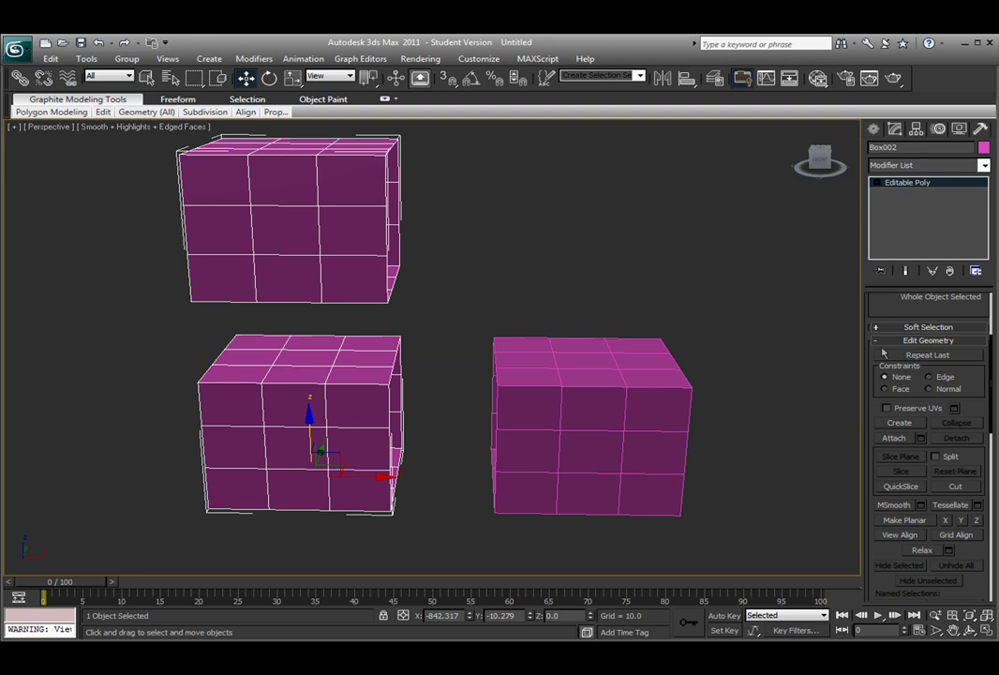
Step: Select the right box, Box001, and attach the bottom-left box to it
{"action": "left_click", "coordinate": [557, 399]}
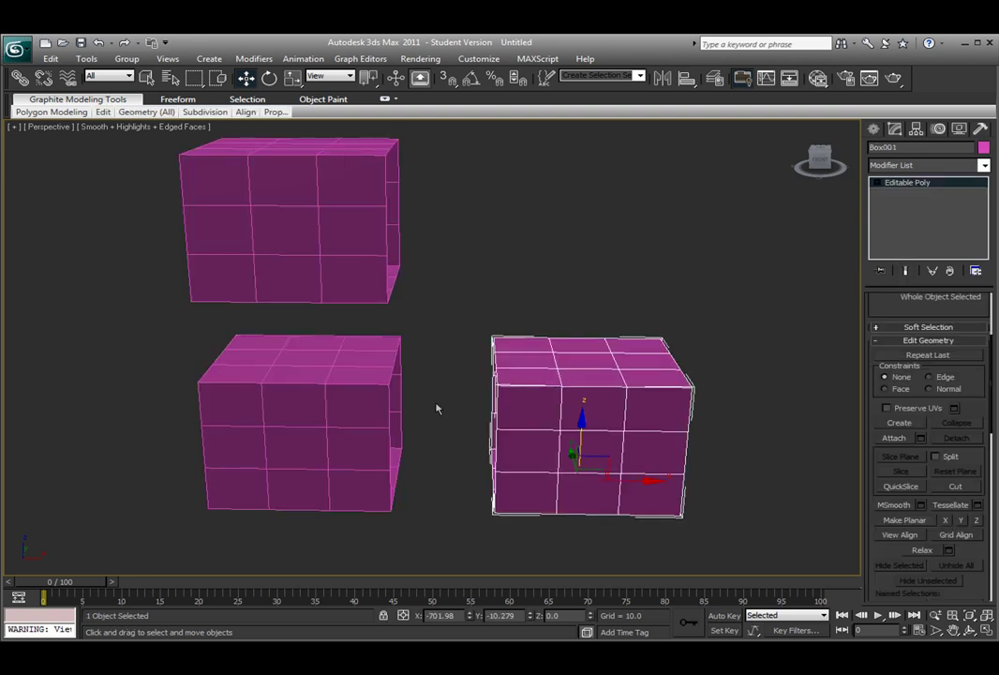
{"action": "left_click", "coordinate": [375, 412]}
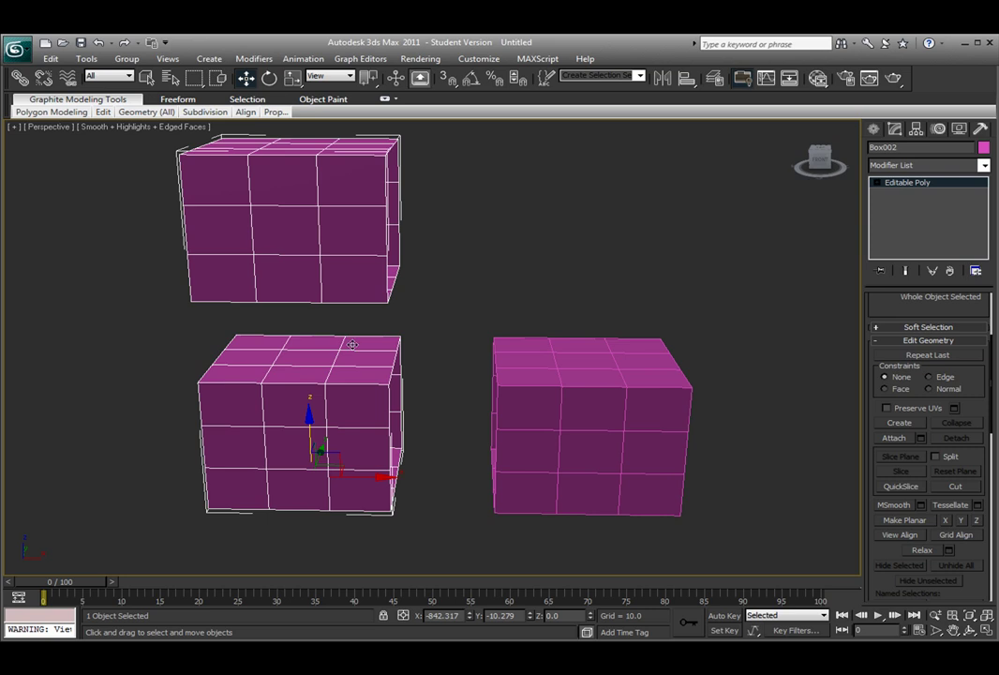
{"action": "left_click", "coordinate": [519, 307]}
{"action": "left_click", "coordinate": [356, 358]}
{"action": "left_click", "coordinate": [568, 283]}
{"action": "left_click", "coordinate": [552, 390]}
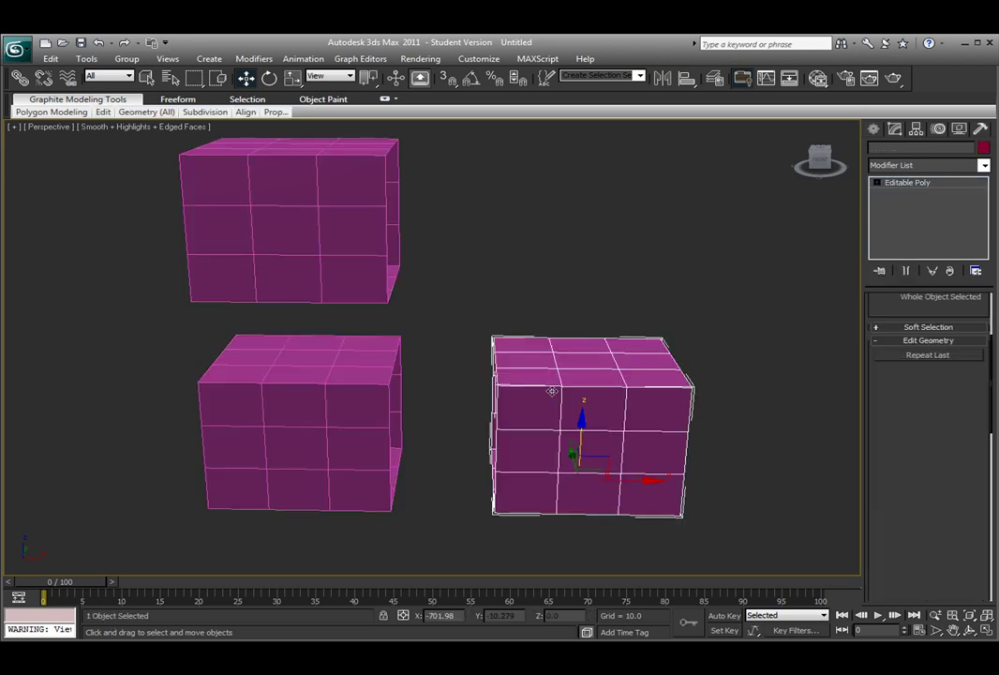
{"action": "left_click", "coordinate": [280, 390]}
{"action": "left_click", "coordinate": [599, 333]}
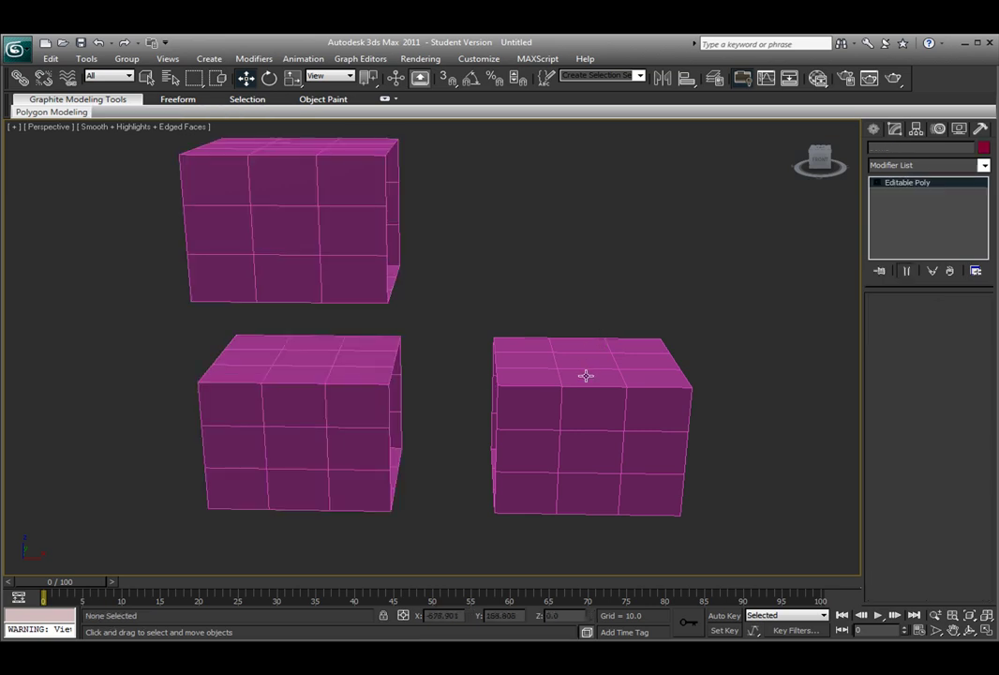
{"action": "left_click", "coordinate": [586, 376]}
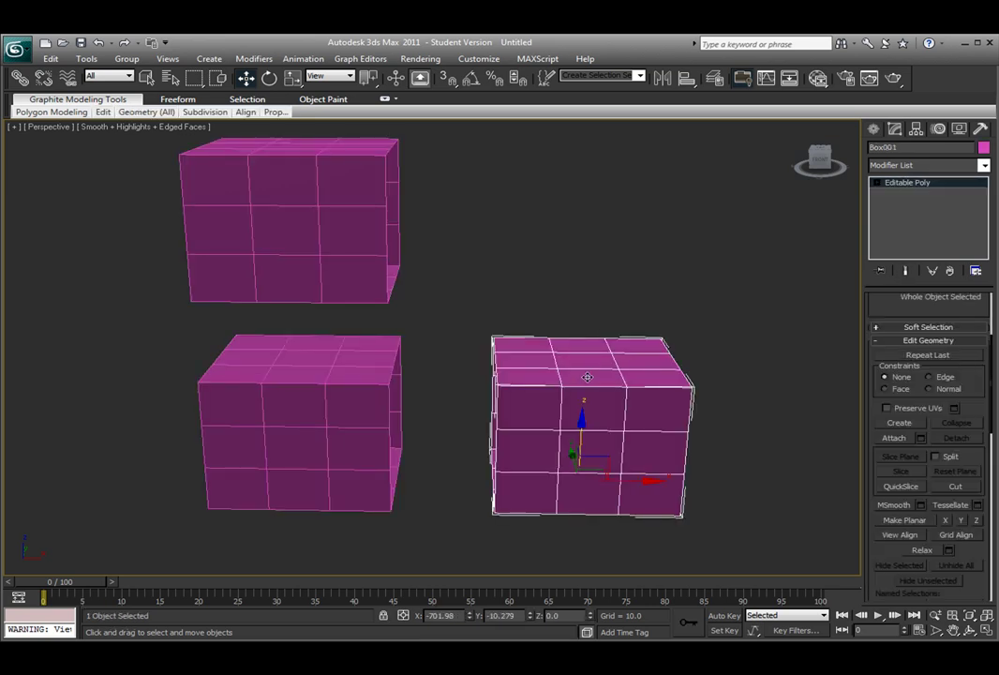
{"action": "left_click", "coordinate": [903, 439]}
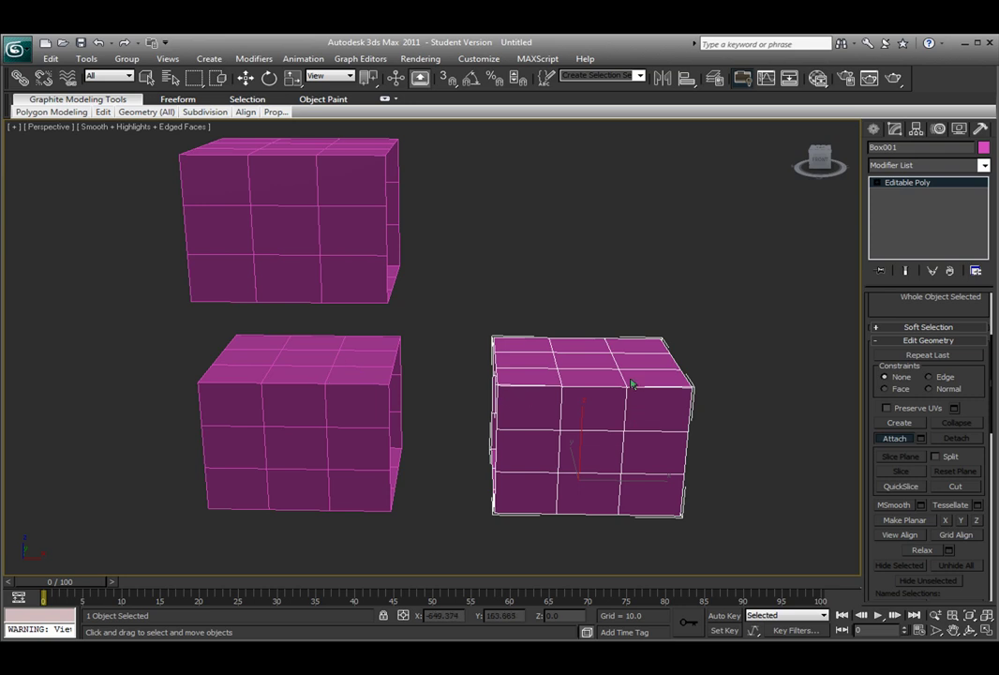
{"action": "left_click", "coordinate": [335, 401]}
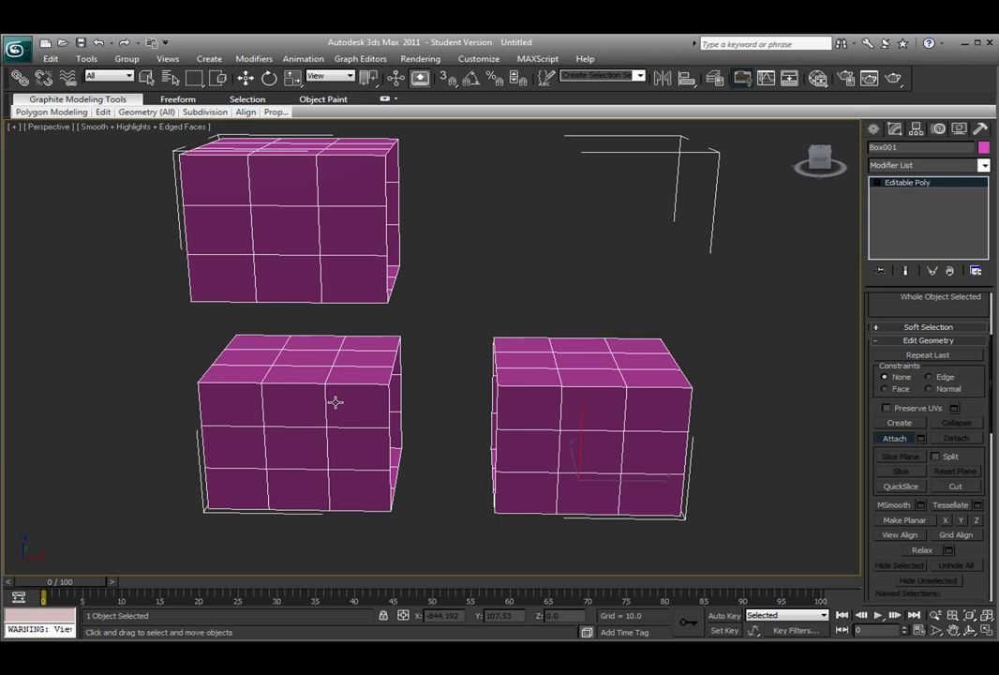
Step: Switch Box001 to Edge level and view the facing sides of both boxes
{"action": "scroll", "coordinate": [424, 379], "scroll_direction": "up", "scroll_amount": 3}
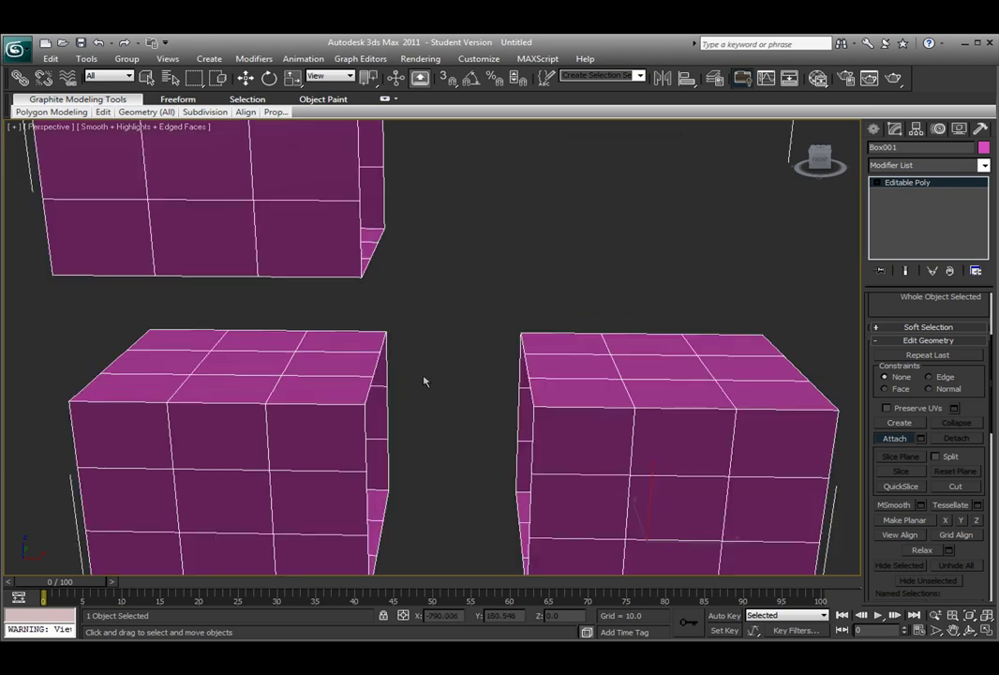
{"action": "scroll", "coordinate": [420, 359], "scroll_direction": "up", "scroll_amount": 1}
{"action": "middle_click_drag", "start_coordinate": [415, 356], "coordinate": [424, 394], "text": "alt"}
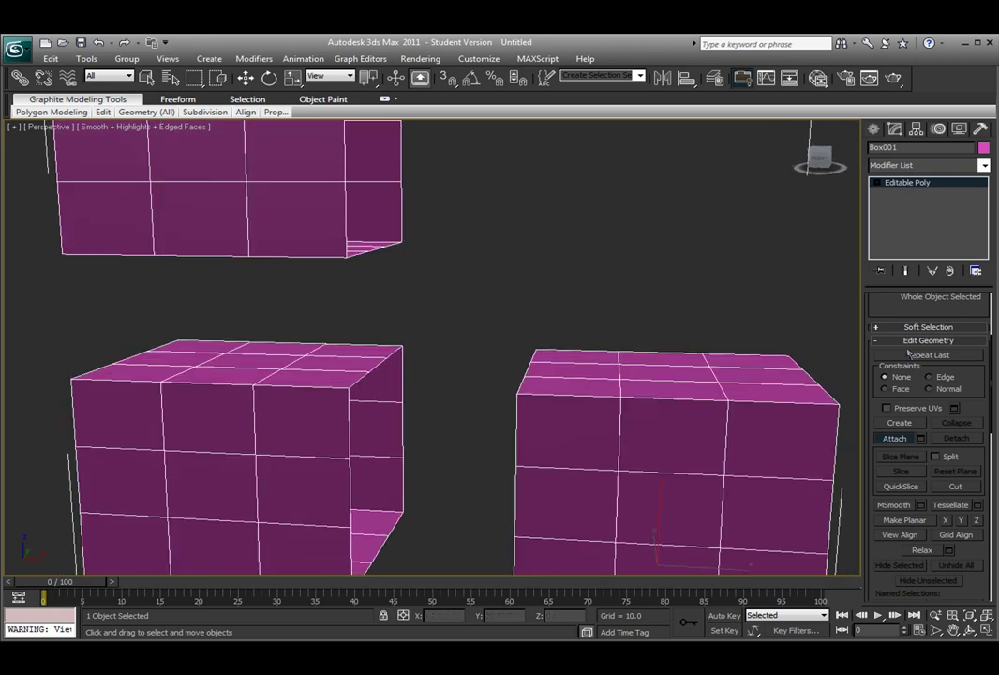
{"action": "scroll", "coordinate": [887, 314], "scroll_direction": "up", "scroll_amount": 3}
{"action": "left_click", "coordinate": [908, 306]}
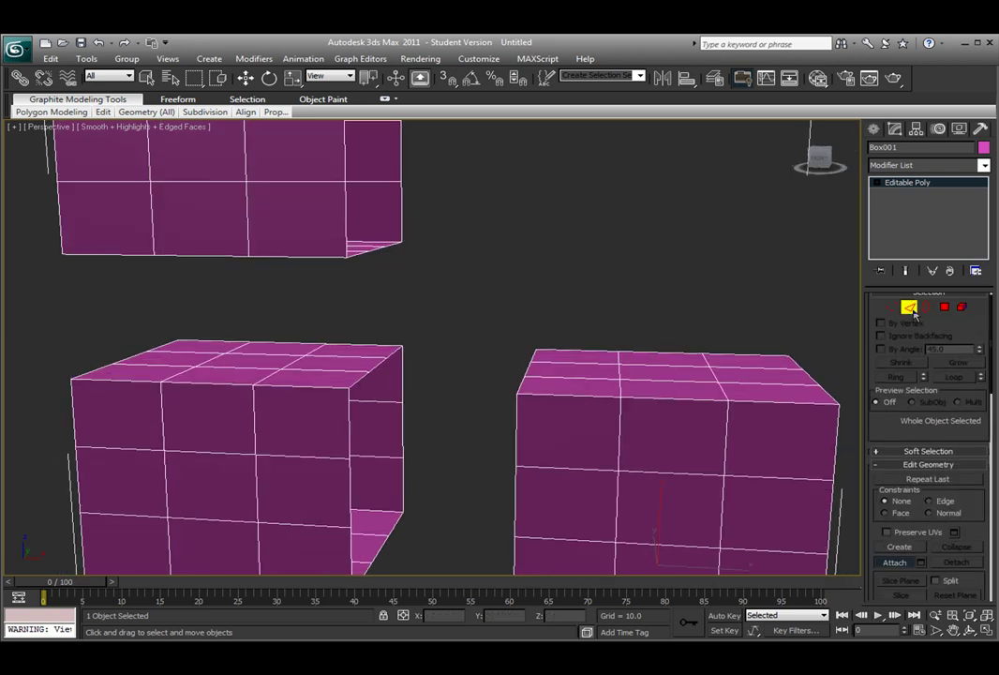
{"action": "scroll", "coordinate": [906, 368], "scroll_direction": "down", "scroll_amount": 1}
{"action": "scroll", "coordinate": [905, 369], "scroll_direction": "down", "scroll_amount": 1}
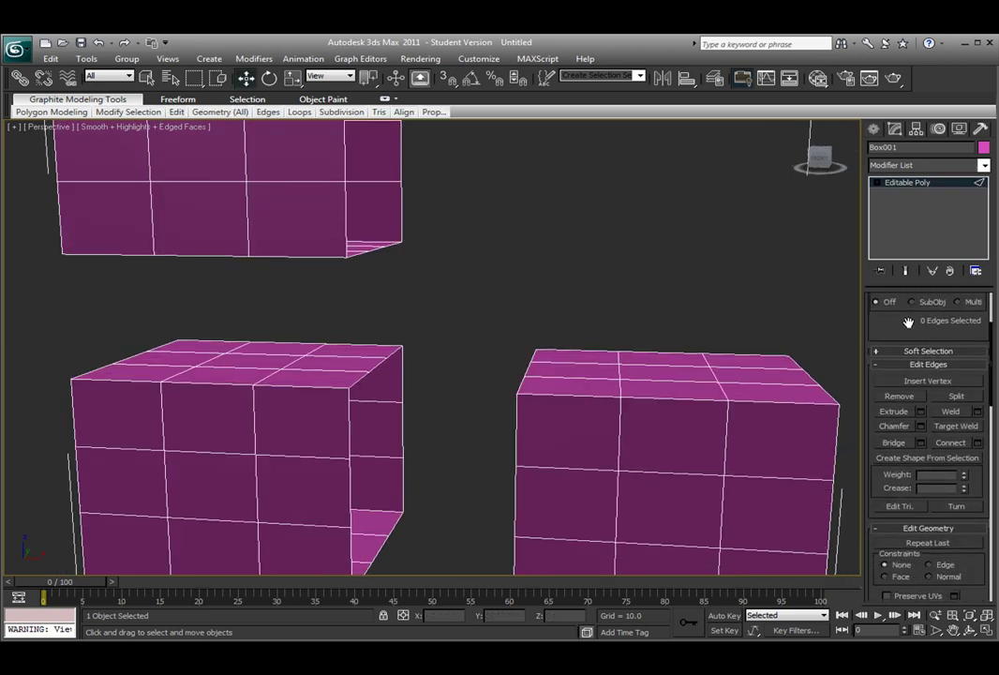
{"action": "middle_click_drag", "start_coordinate": [737, 389], "coordinate": [580, 299], "text": "alt"}
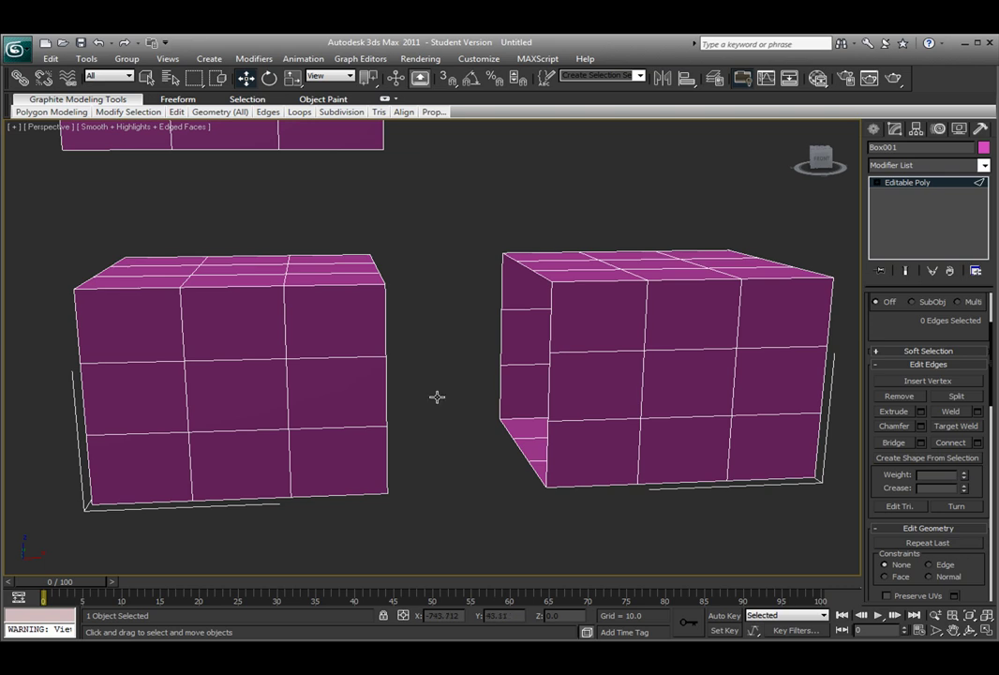
{"action": "middle_click_drag", "start_coordinate": [531, 361], "coordinate": [518, 361], "text": "alt"}
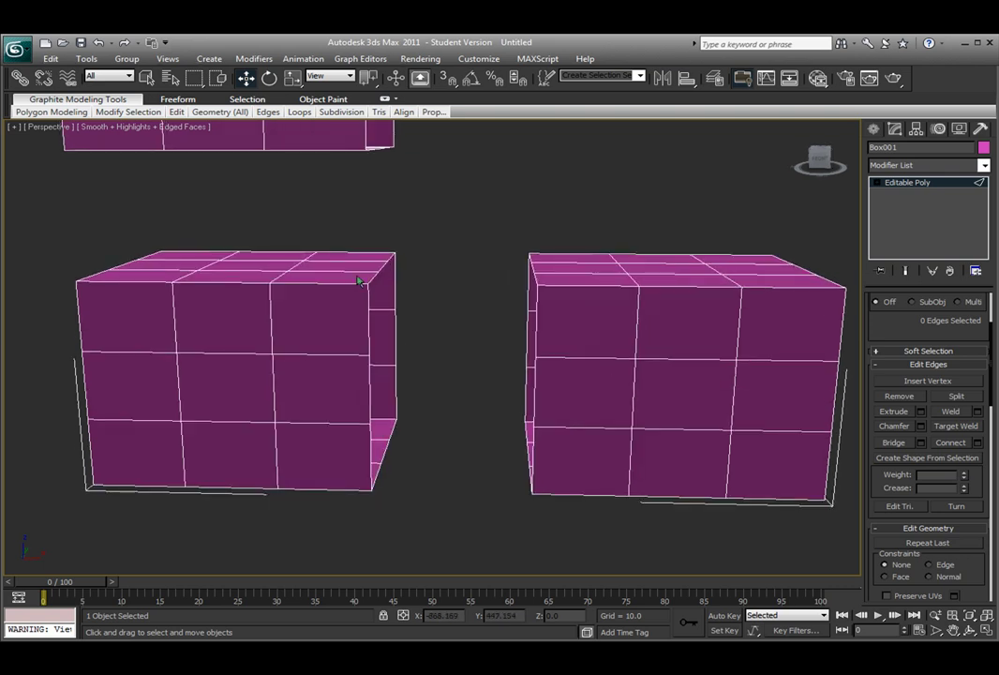
Step: Bridge the first pair of facing edges between the two lower boxes
{"action": "left_click", "coordinate": [895, 443]}
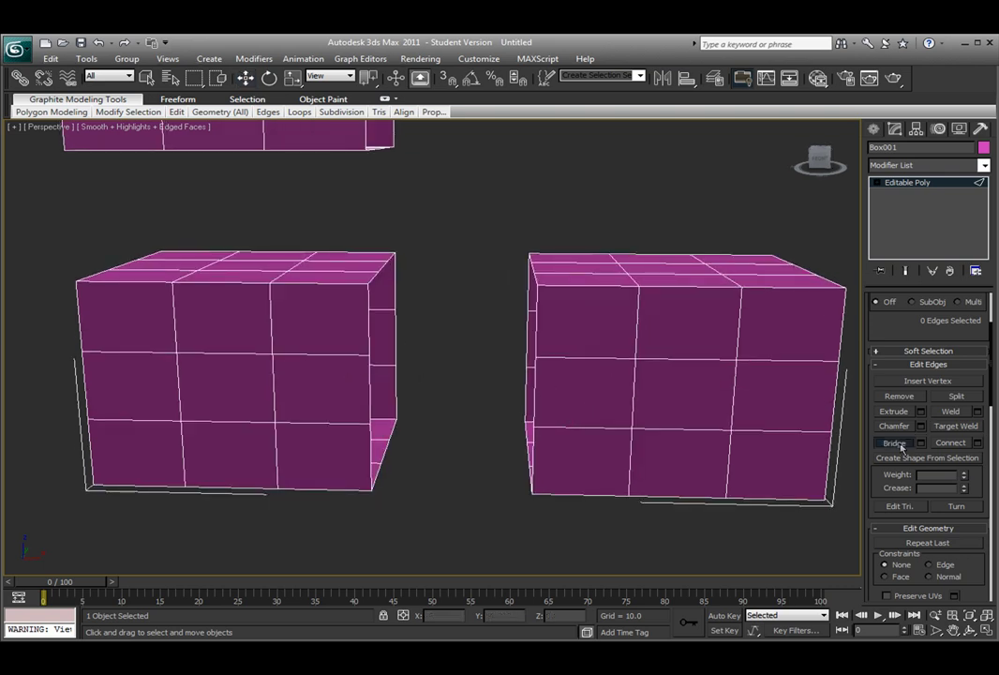
{"action": "left_click", "coordinate": [371, 310]}
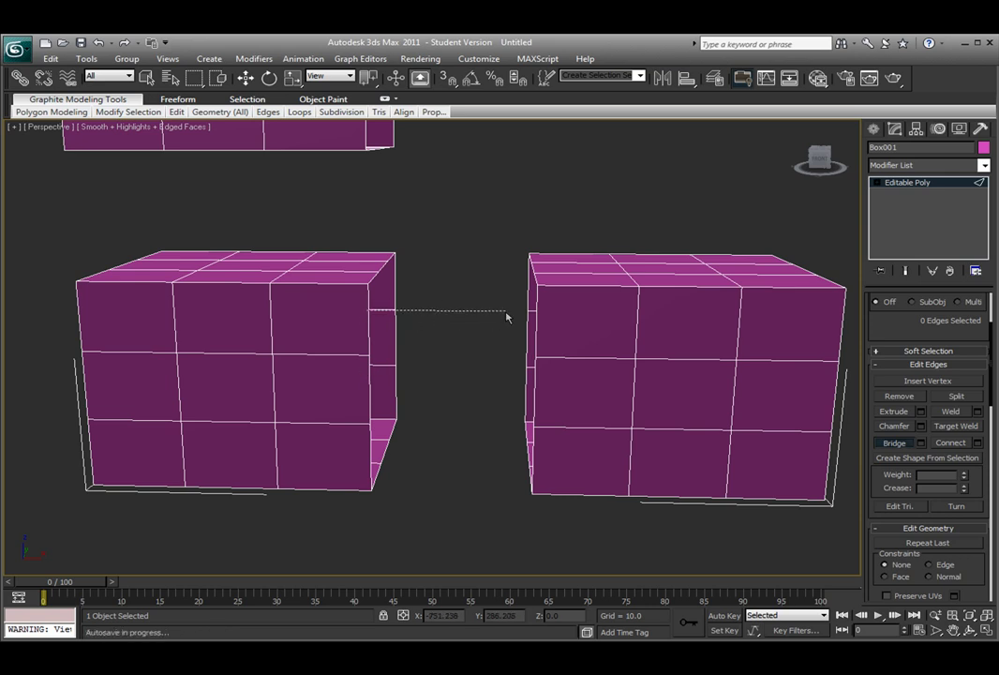
{"action": "left_click", "coordinate": [537, 300]}
{"action": "left_click", "coordinate": [537, 317]}
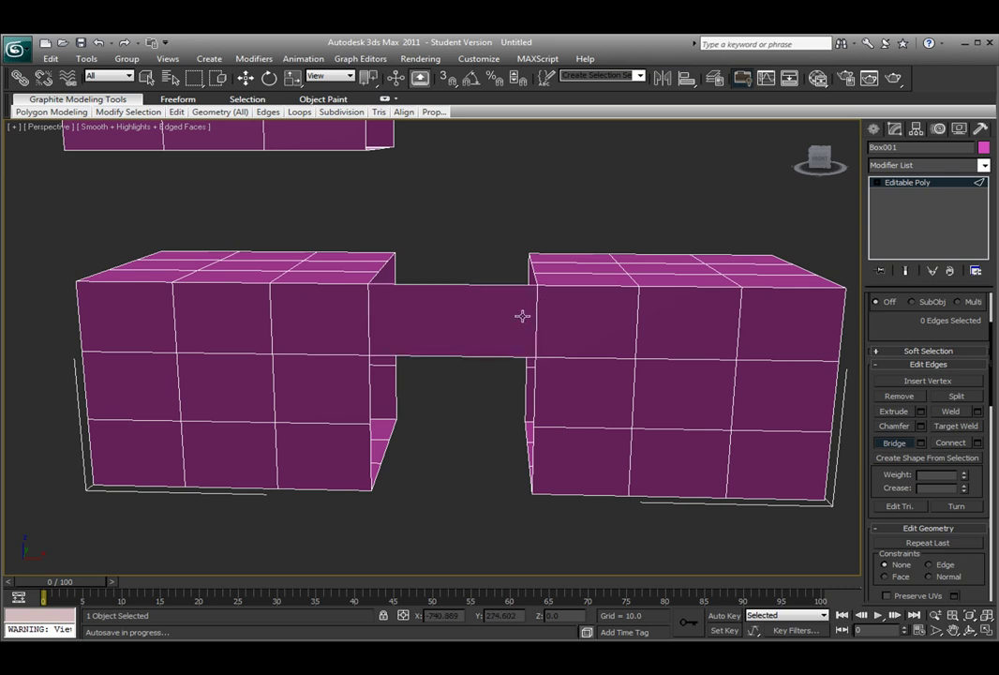
Step: Bridge the two lower edge pairs to fill the rest of the gap
{"action": "middle_click_drag", "start_coordinate": [522, 317], "coordinate": [382, 334], "text": "alt"}
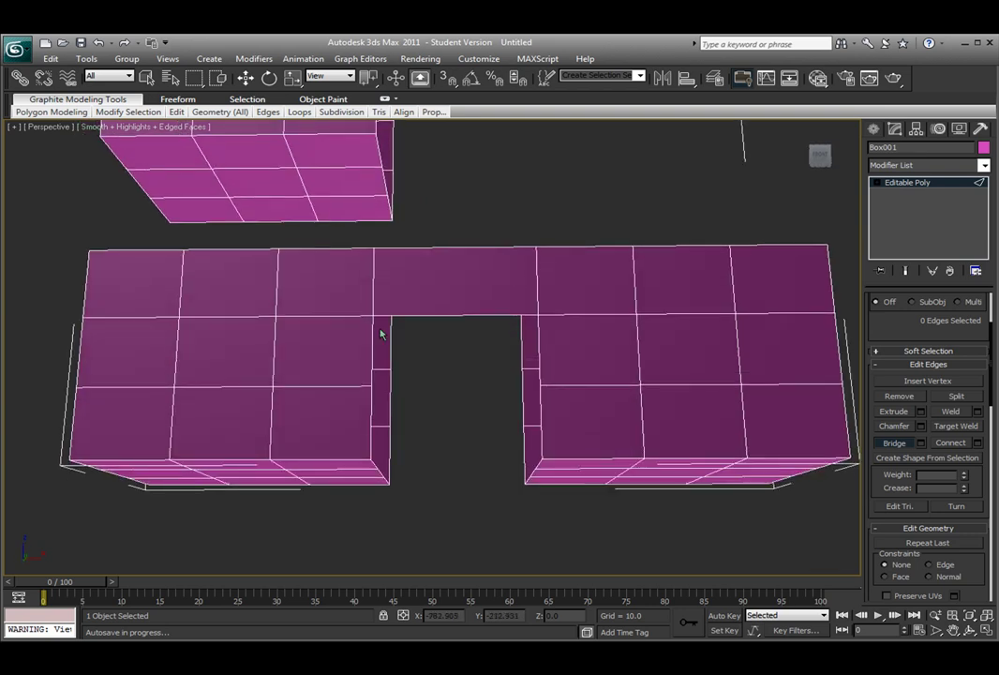
{"action": "left_click", "coordinate": [376, 340]}
{"action": "left_click", "coordinate": [539, 336]}
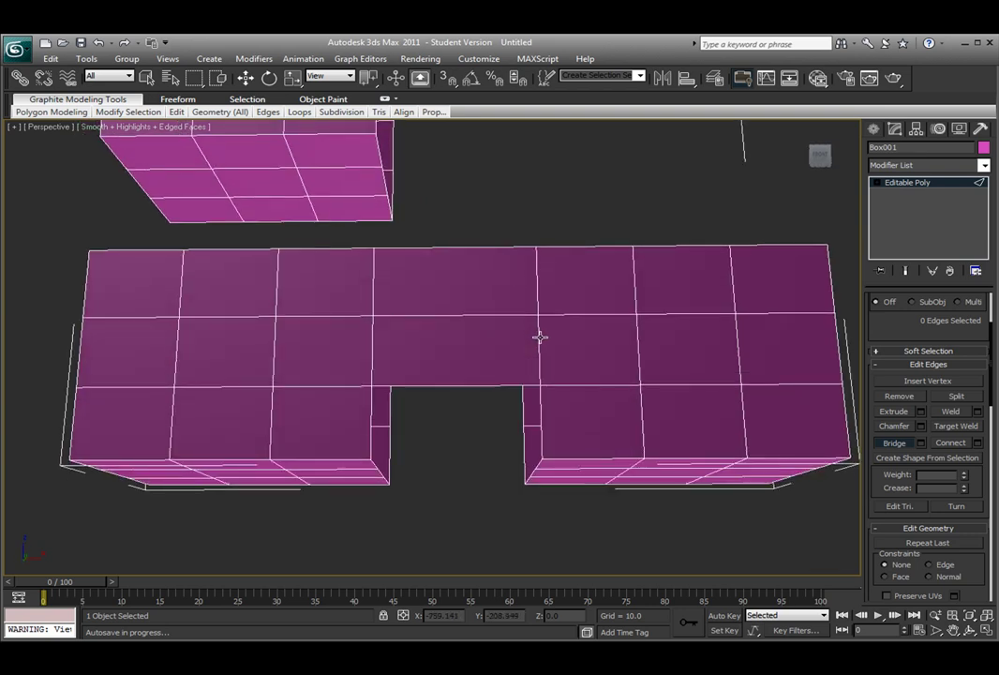
{"action": "left_click", "coordinate": [371, 405]}
{"action": "left_click", "coordinate": [540, 402]}
{"action": "middle_click_drag", "start_coordinate": [541, 401], "coordinate": [481, 486], "text": "alt"}
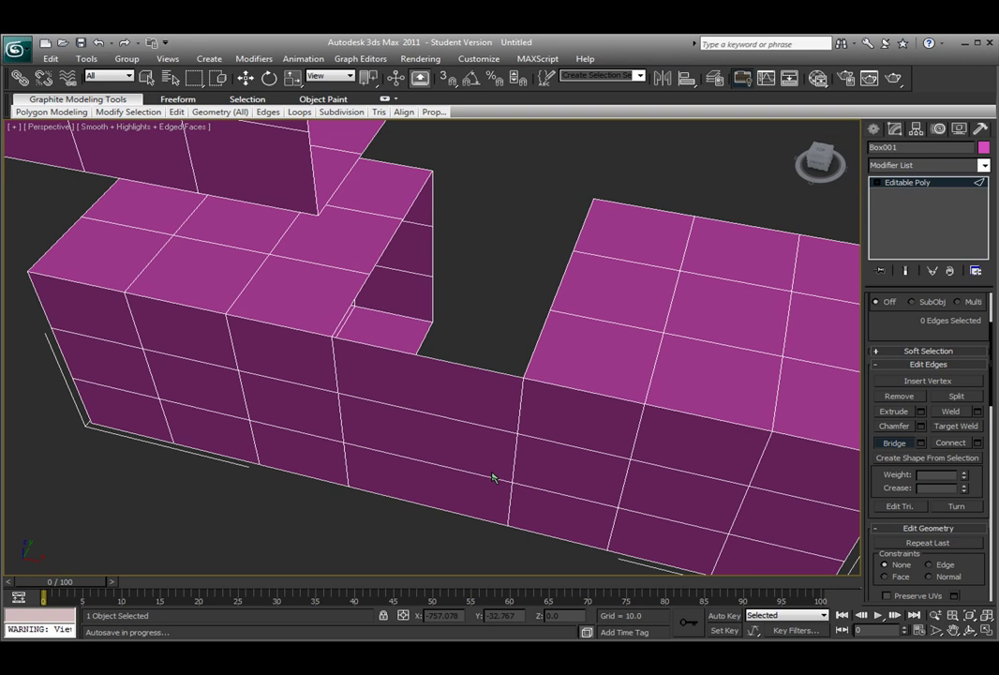
{"action": "middle_click_drag", "start_coordinate": [408, 397], "coordinate": [412, 286], "text": "alt"}
Step: At Polygon level, select a top face of the left lower box and frame it
{"action": "scroll", "coordinate": [935, 320], "scroll_direction": "up", "scroll_amount": 3}
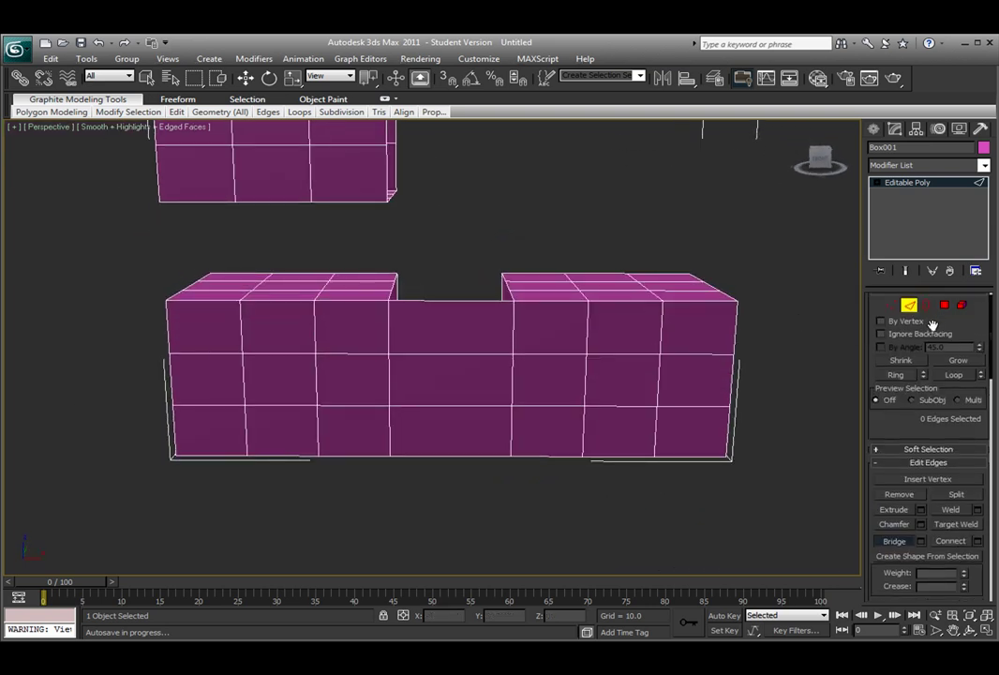
{"action": "left_click", "coordinate": [944, 316]}
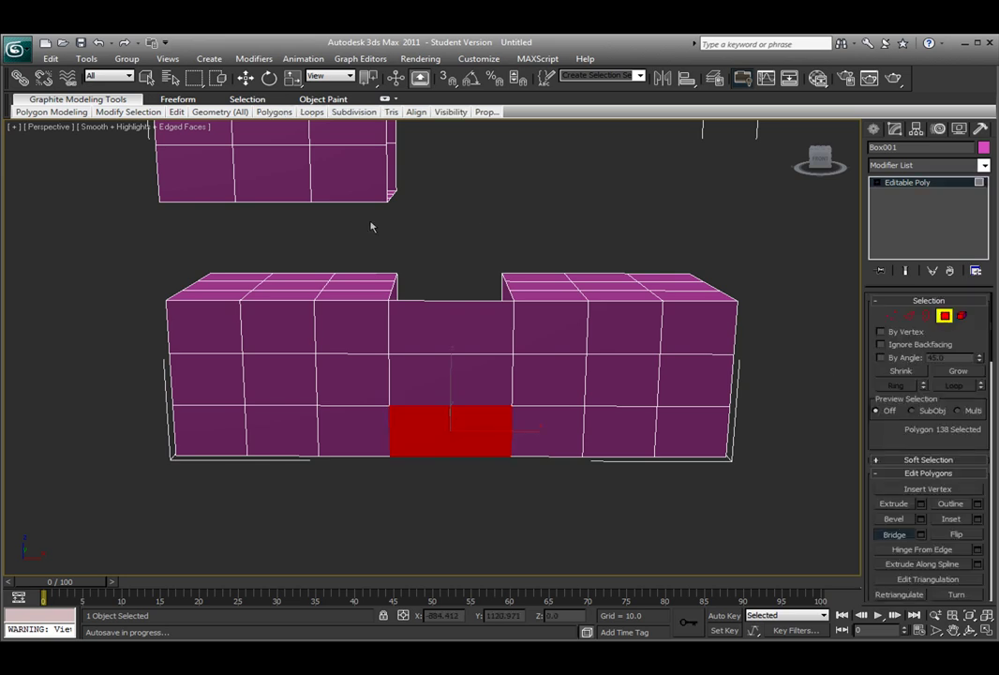
{"action": "middle_click_drag", "start_coordinate": [372, 223], "coordinate": [366, 252], "text": "alt"}
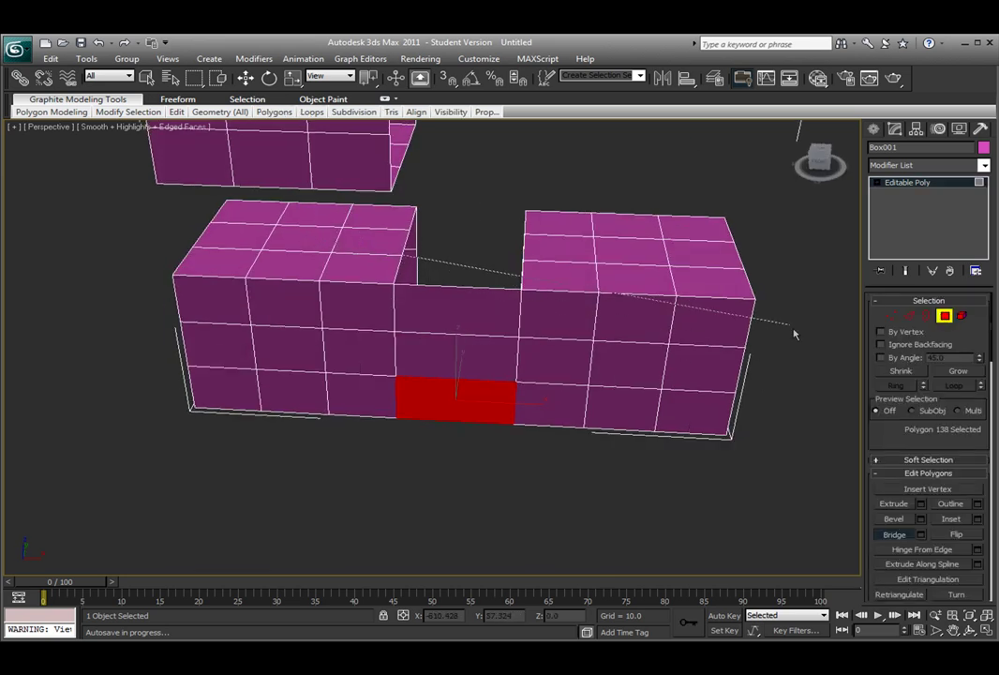
{"action": "key", "text": "w"}
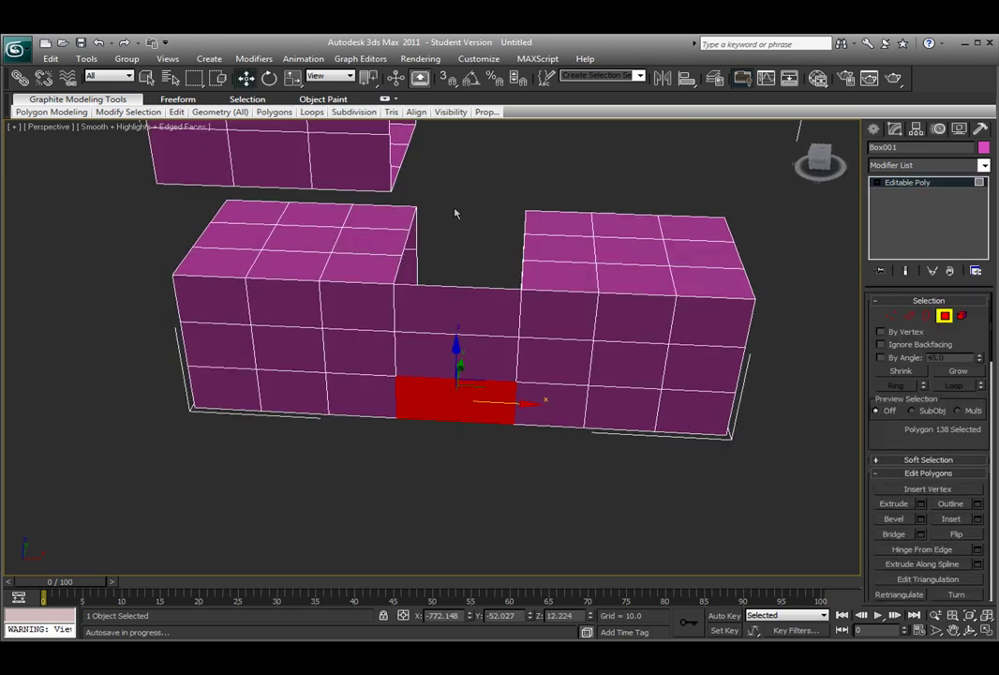
{"action": "right_click", "coordinate": [577, 472]}
{"action": "left_click", "coordinate": [300, 234]}
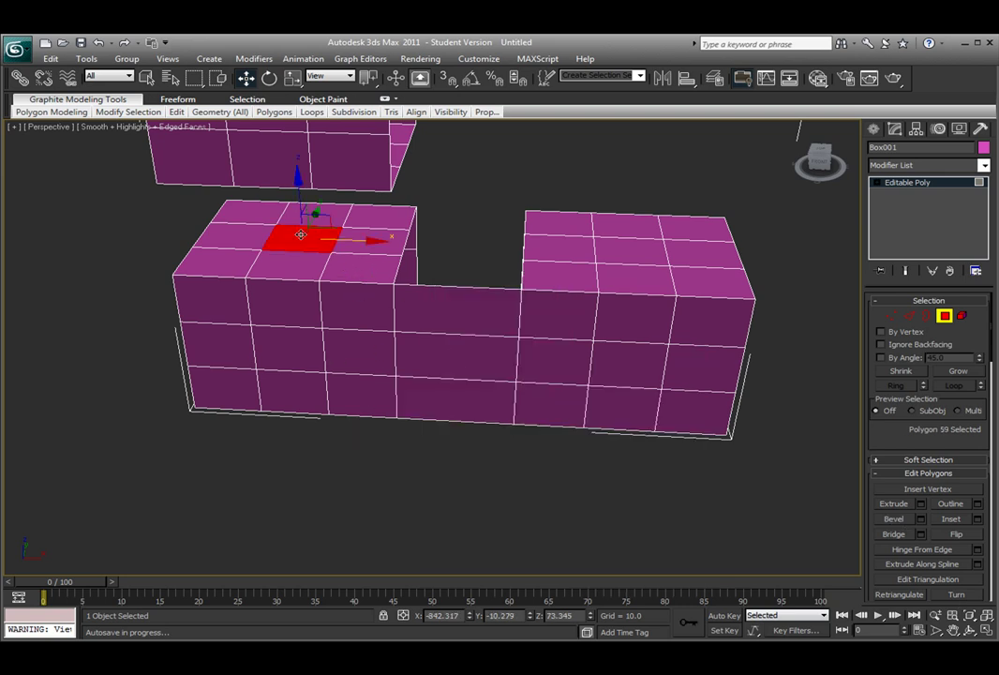
{"action": "key", "text": "z"}
{"action": "middle_click_drag", "start_coordinate": [345, 275], "coordinate": [379, 332], "text": "alt"}
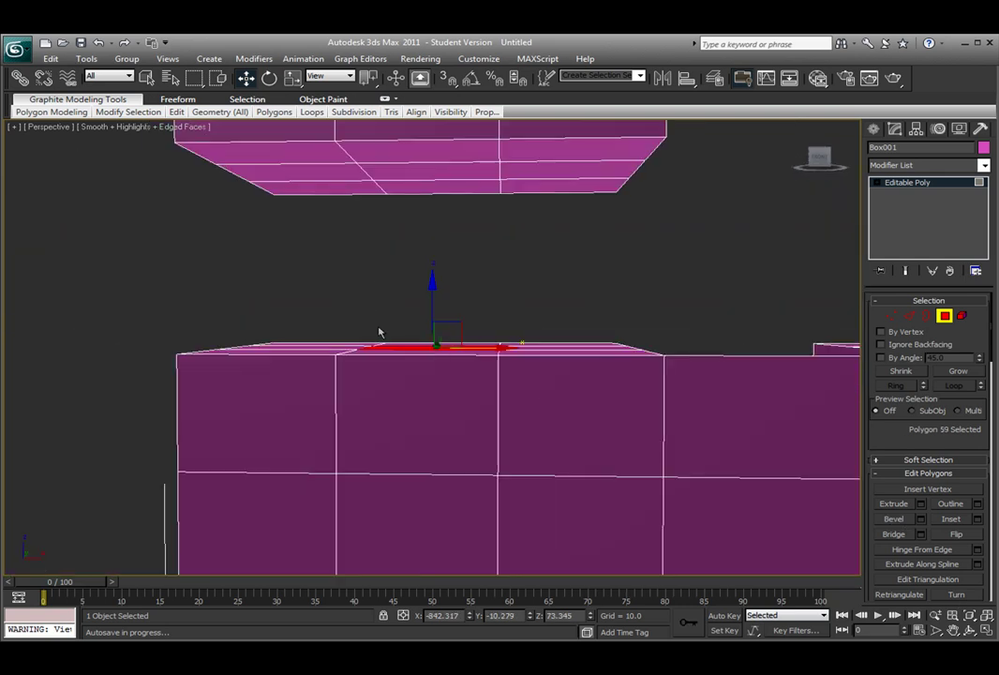
{"action": "middle_click_drag", "start_coordinate": [450, 256], "coordinate": [444, 260], "text": "alt"}
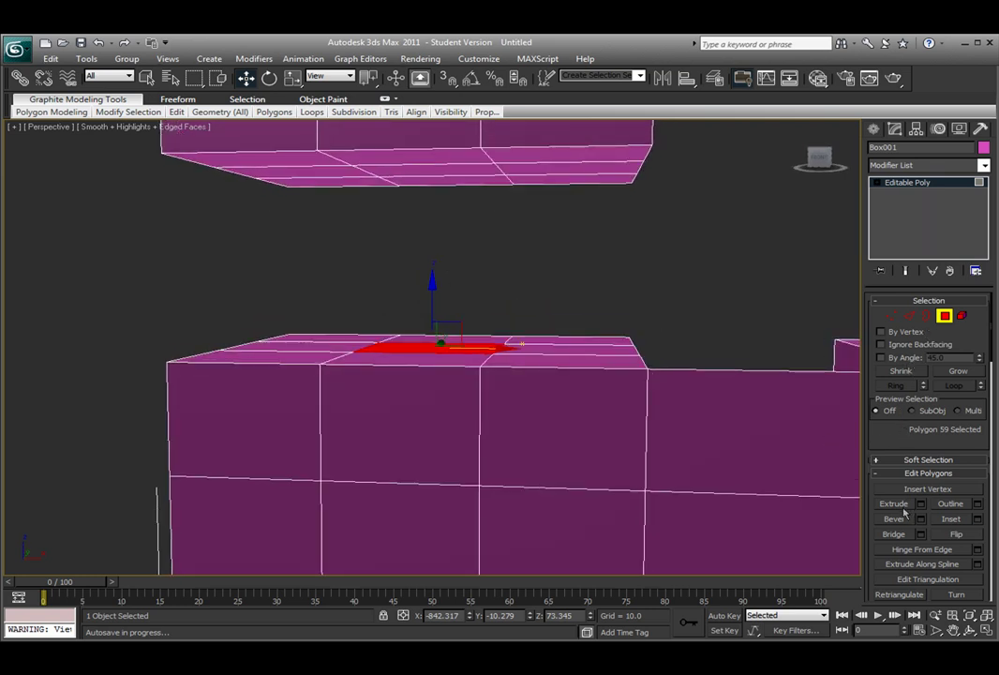
{"action": "scroll", "coordinate": [896, 309], "scroll_direction": "down", "scroll_amount": 3}
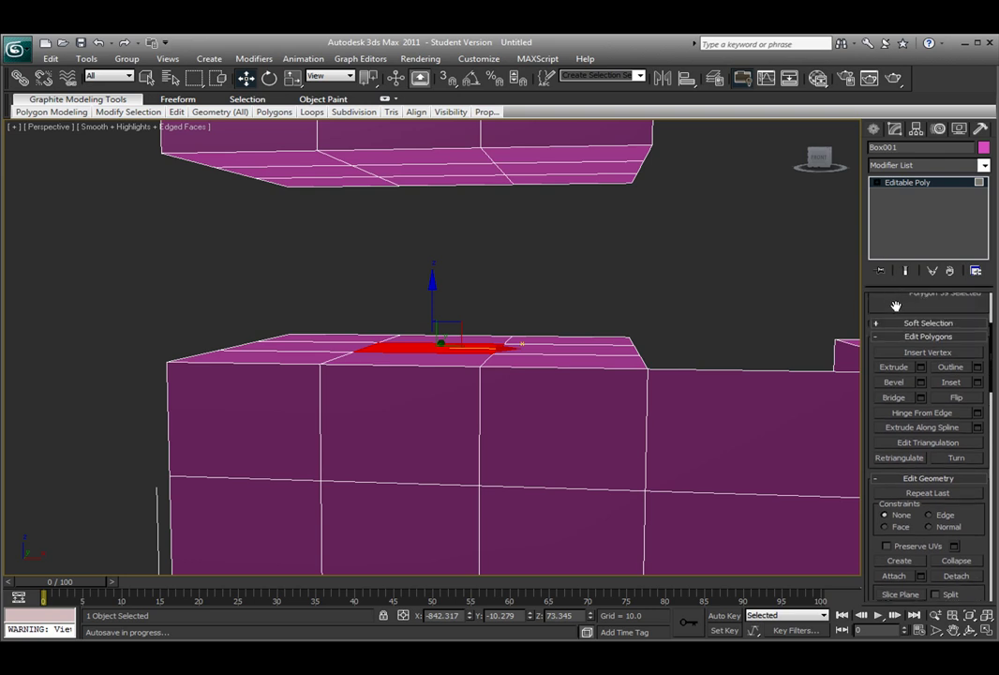
Step: Bridge the selected top face to the upper box, forming a square column
{"action": "left_click", "coordinate": [897, 398]}
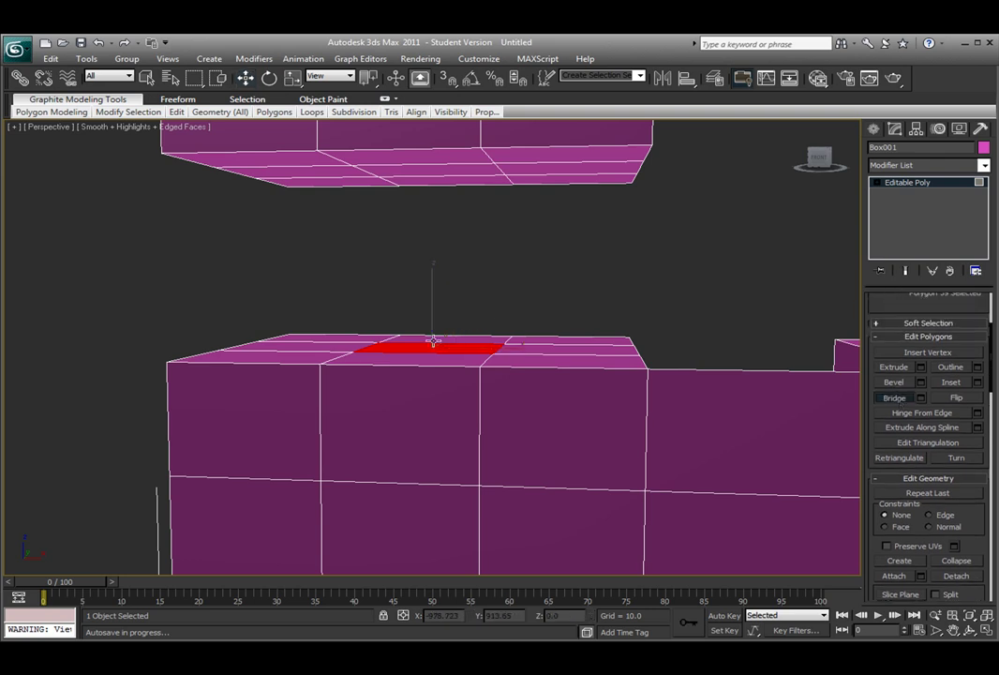
{"action": "left_click_drag", "start_coordinate": [431, 346], "coordinate": [423, 167]}
{"action": "left_click", "coordinate": [424, 170]}
{"action": "middle_click_drag", "start_coordinate": [446, 187], "coordinate": [174, 186], "text": "alt"}
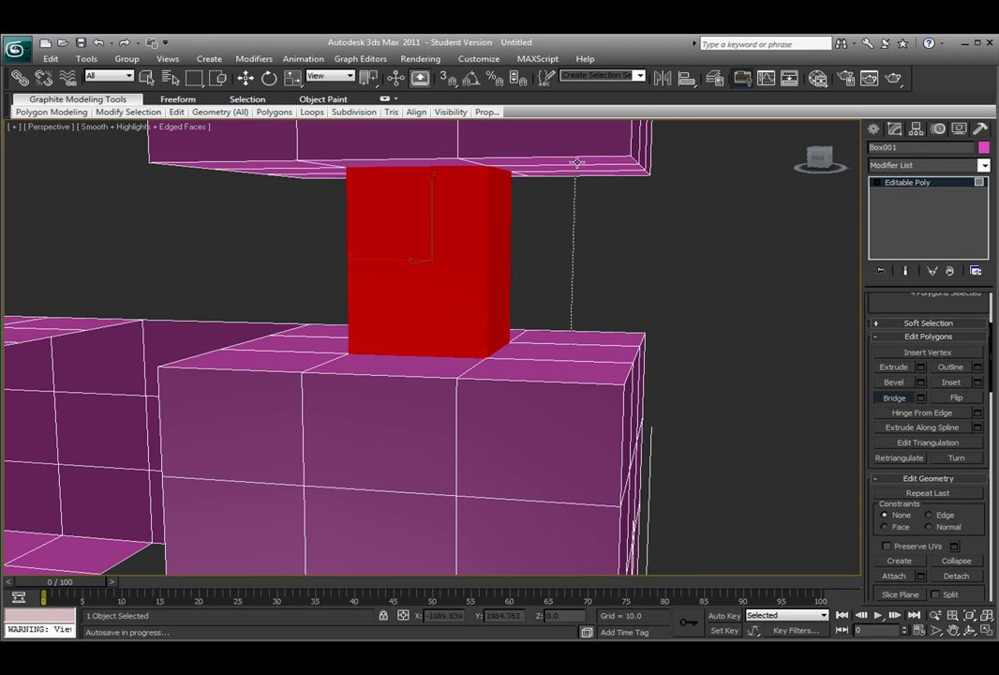
{"action": "middle_click_drag", "start_coordinate": [576, 160], "coordinate": [404, 275], "text": "alt"}
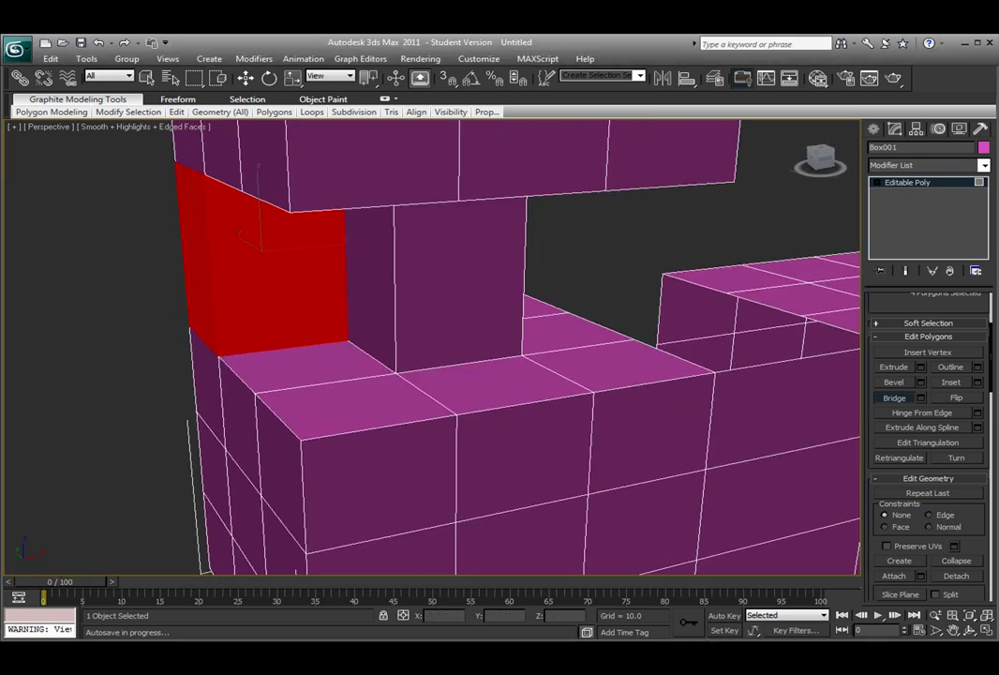
Step: Cut a zigzag of new edges across the lower box's front faces
{"action": "left_click_drag", "start_coordinate": [975, 500], "coordinate": [975, 353]}
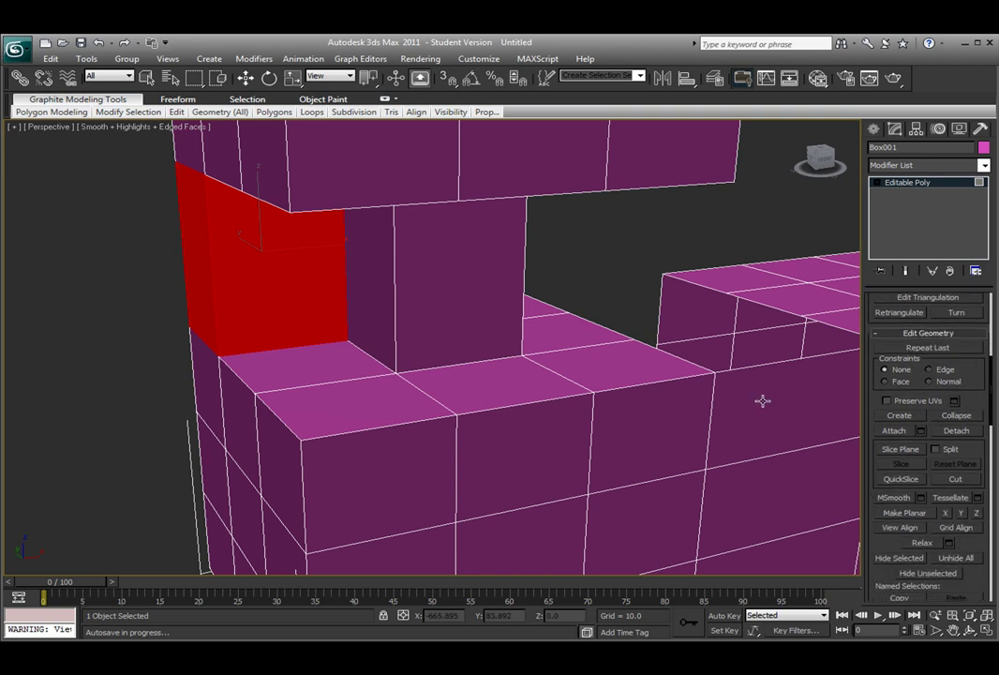
{"action": "left_click", "coordinate": [968, 481]}
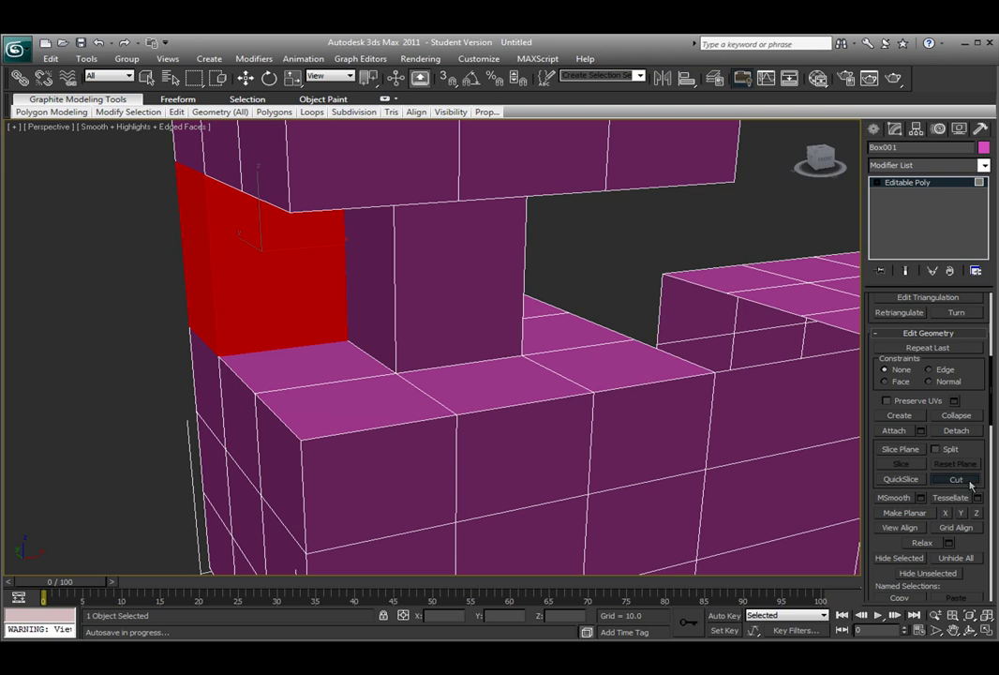
{"action": "left_click", "coordinate": [301, 439]}
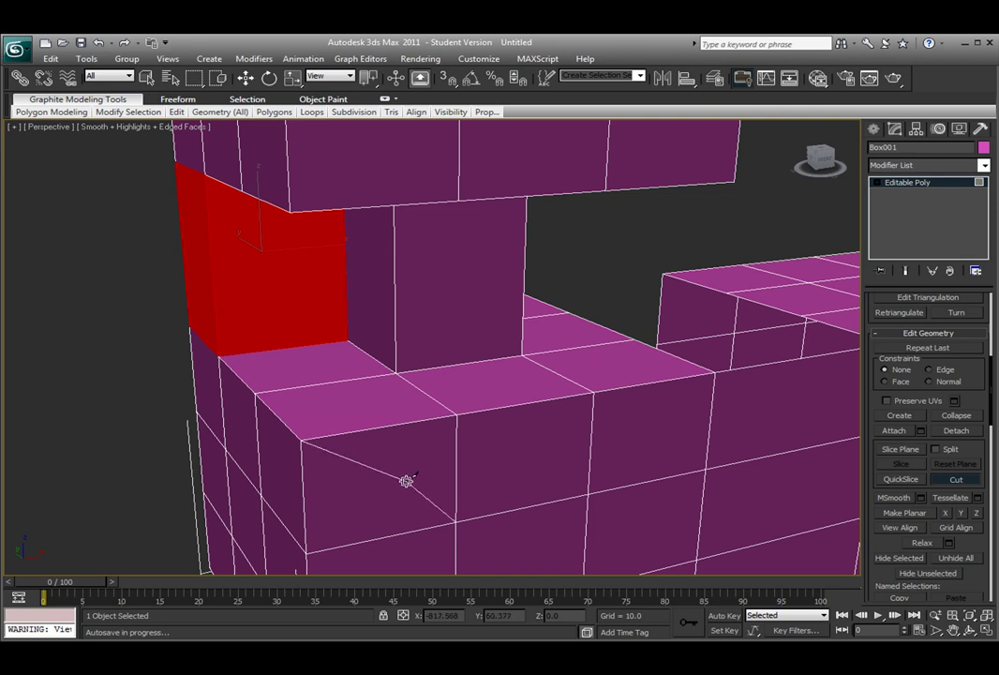
{"action": "left_click", "coordinate": [406, 480]}
{"action": "left_click", "coordinate": [456, 465]}
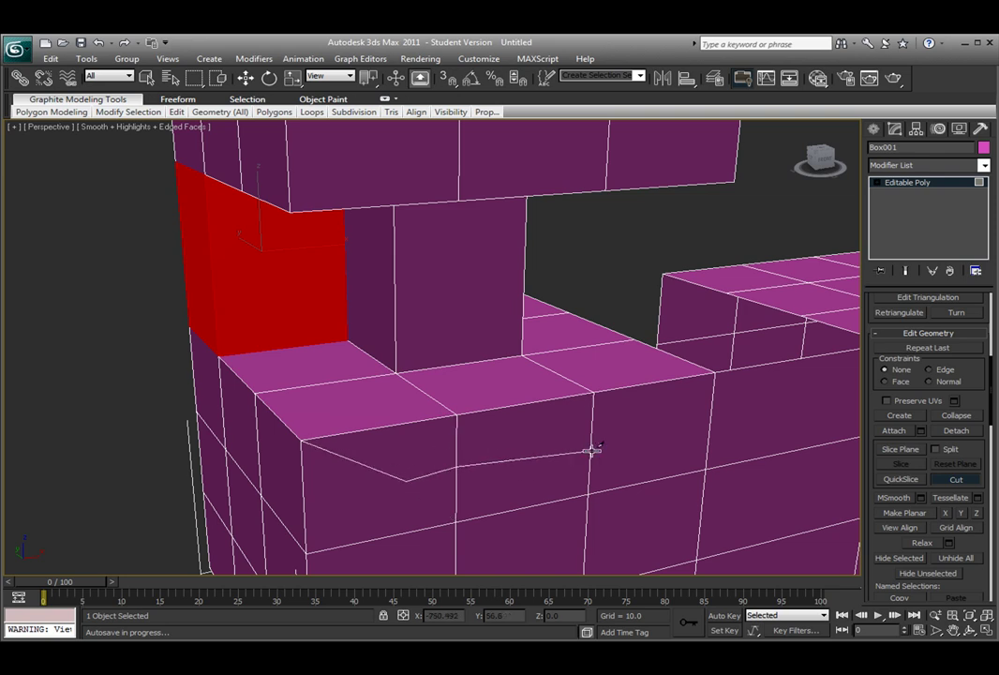
{"action": "left_click", "coordinate": [590, 446]}
{"action": "left_click", "coordinate": [710, 420]}
Step: Continue the cut across the top face to the front-left corner and end it
{"action": "left_click", "coordinate": [647, 383]}
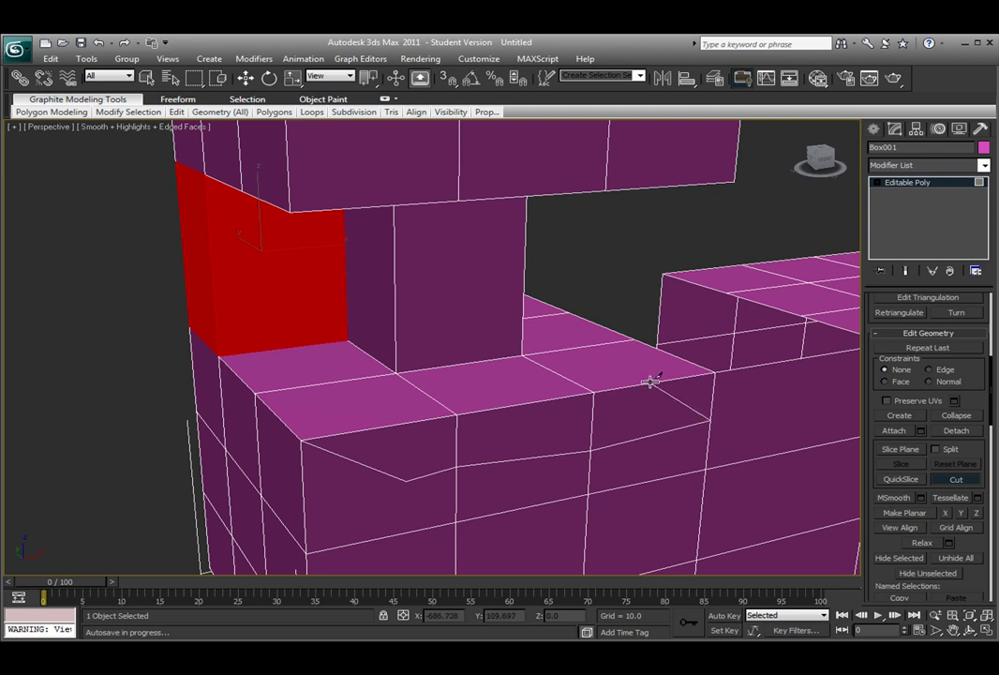
{"action": "left_click", "coordinate": [564, 375]}
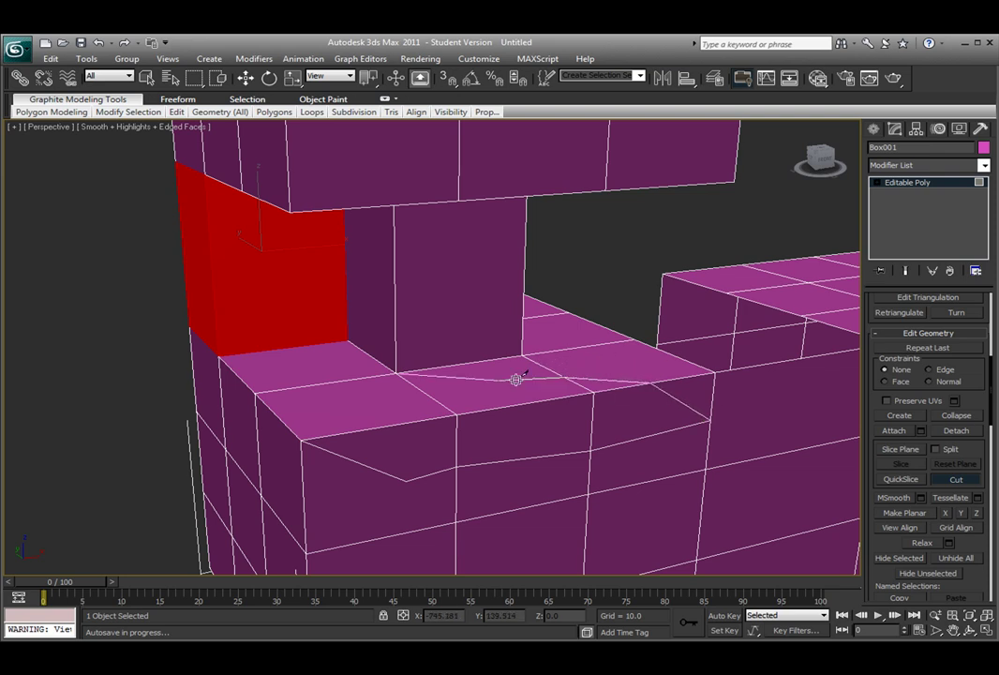
{"action": "left_click", "coordinate": [432, 396]}
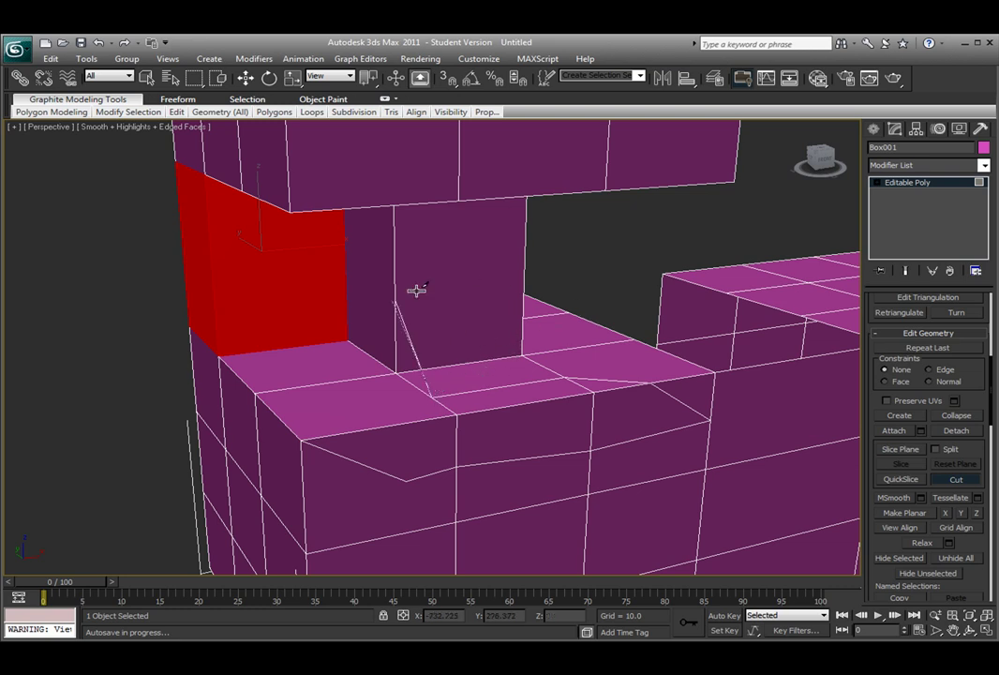
{"action": "left_click", "coordinate": [256, 393]}
{"action": "right_click", "coordinate": [377, 399]}
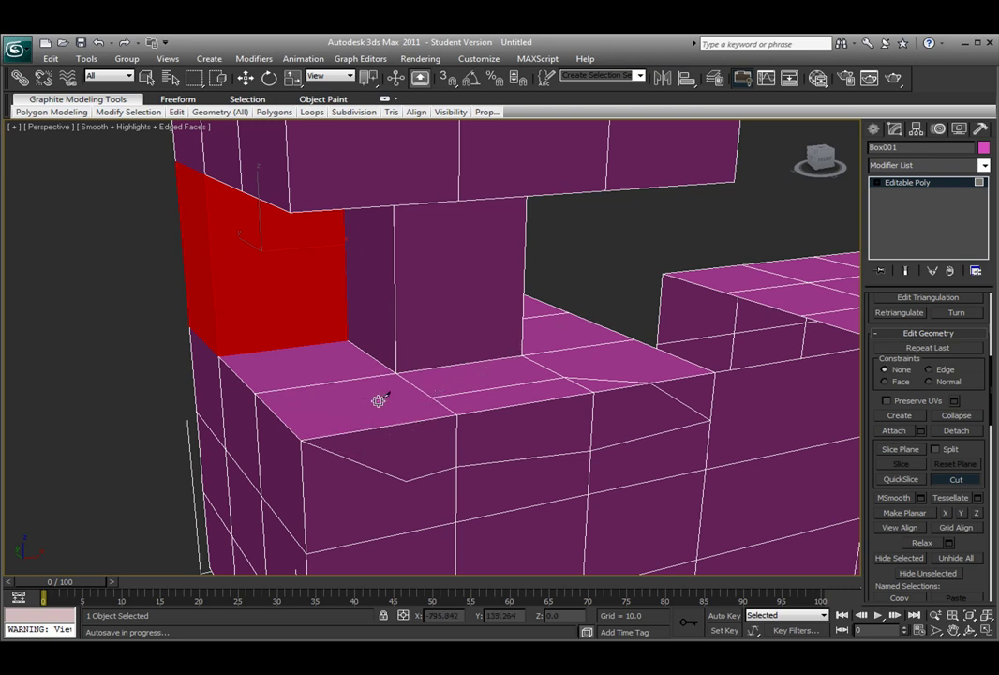